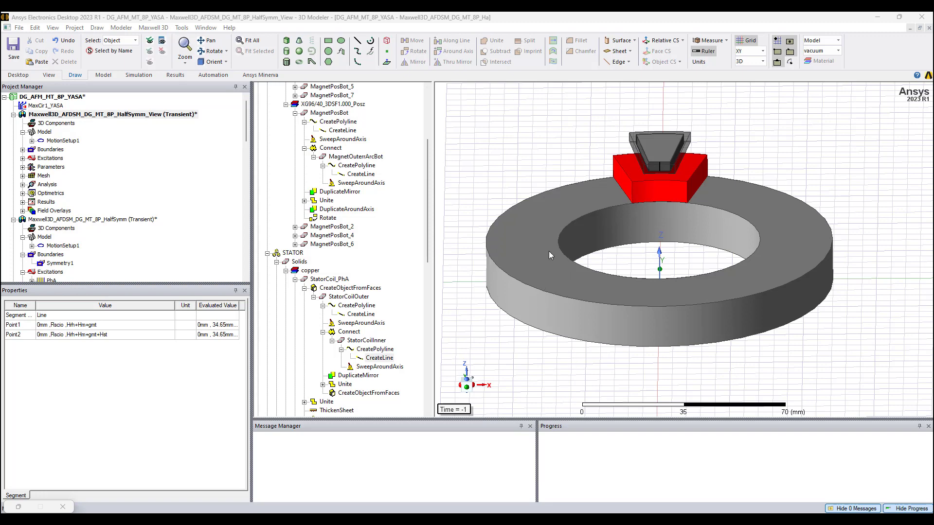
# Select the grey ring, red magnet, stator coil and tooth in turn to identify each motor part
pyautogui.click(558, 223)
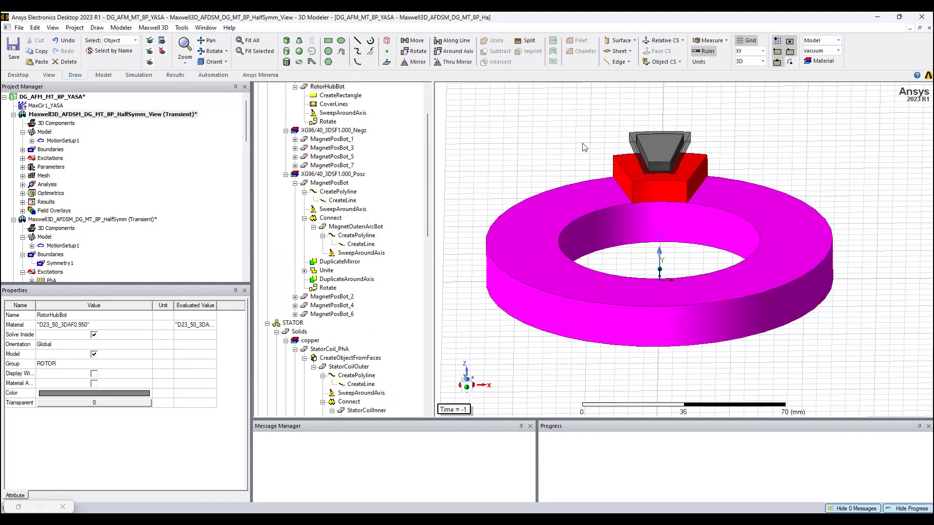
pyautogui.click(620, 168)
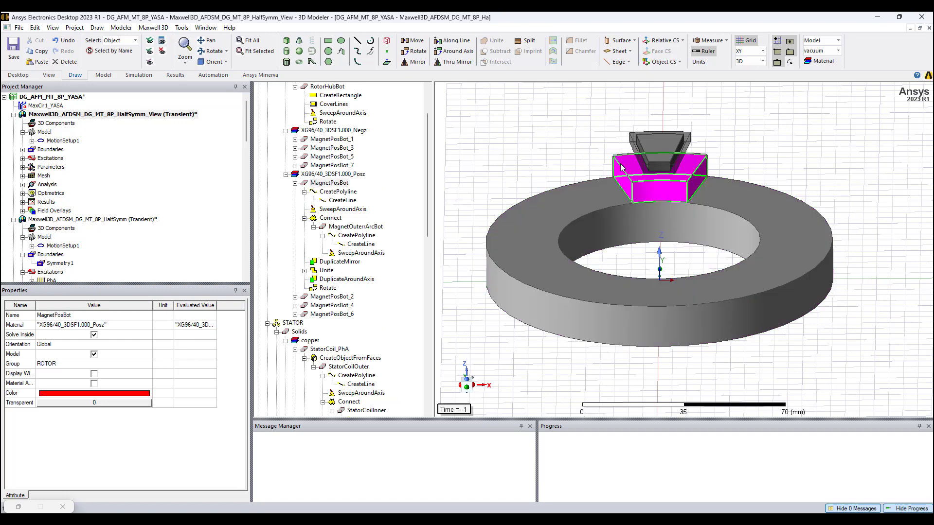
pyautogui.click(629, 141)
pyautogui.click(648, 145)
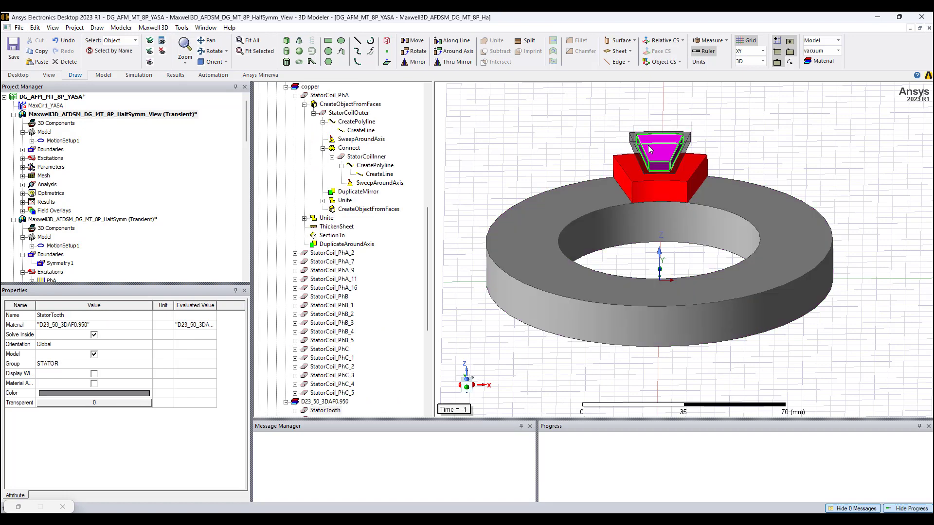
pyautogui.click(555, 206)
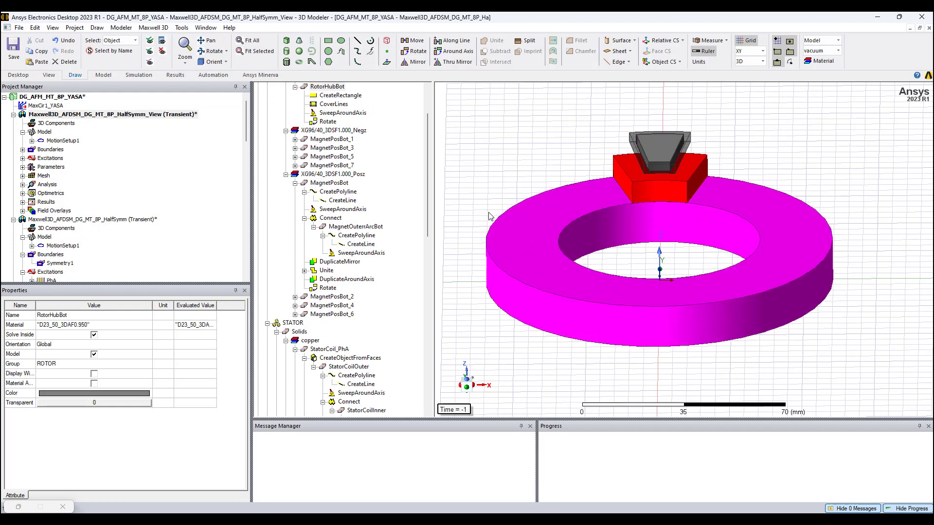
# Check the rotor hub rectangle's ZSize Hrh and its 360° Z-axis sweep, then select MagnetPosBot
pyautogui.click(341, 95)
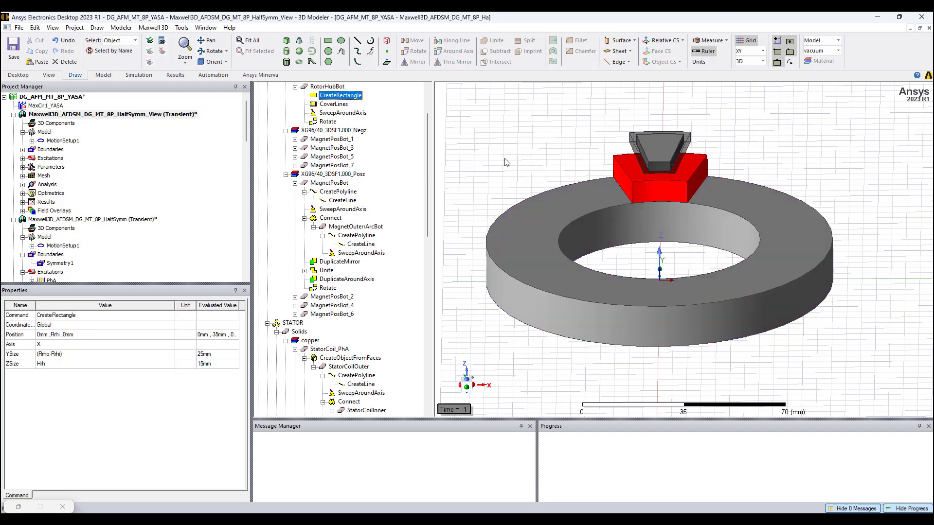
pyautogui.keyDown('alt'); pyautogui.moveTo(693, 244); pyautogui.dragTo(677, 281); pyautogui.keyUp('alt')
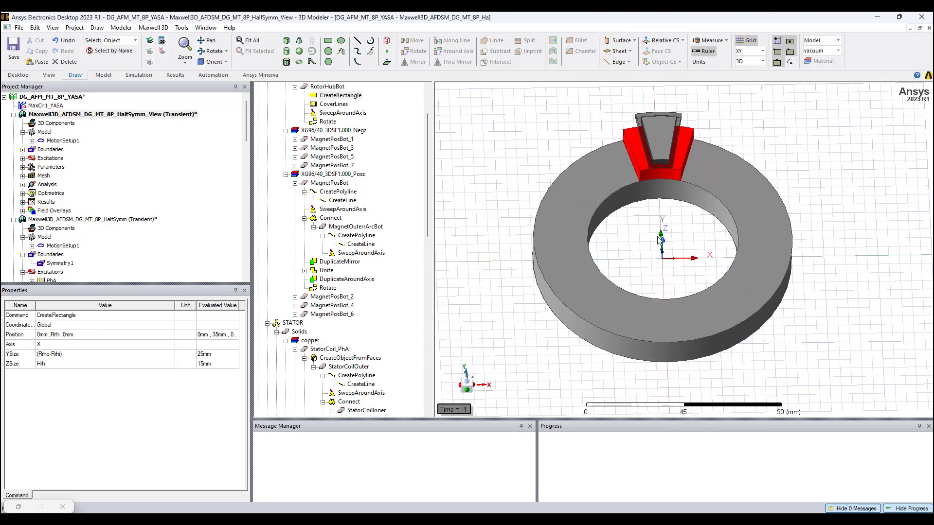
pyautogui.scroll(2, 663, 121)
pyautogui.scroll(2, 657, 122)
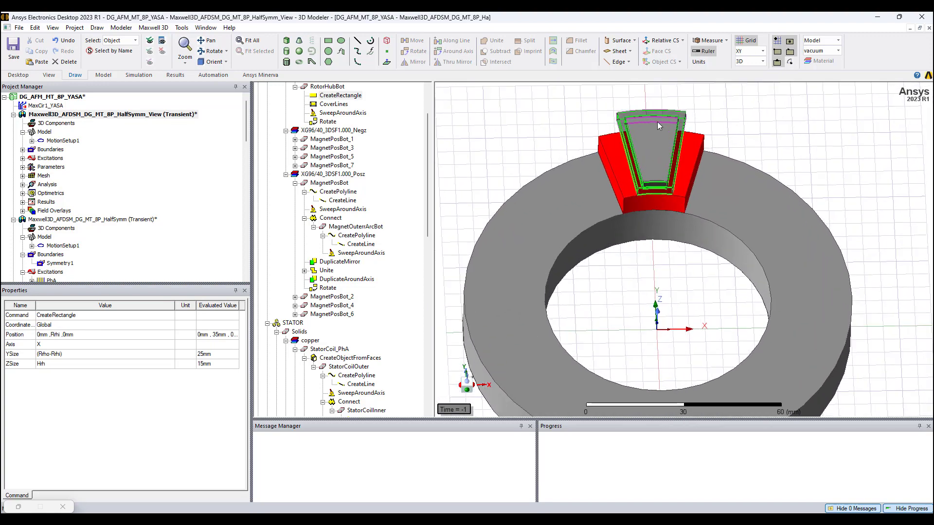
pyautogui.scroll(-2, 658, 149)
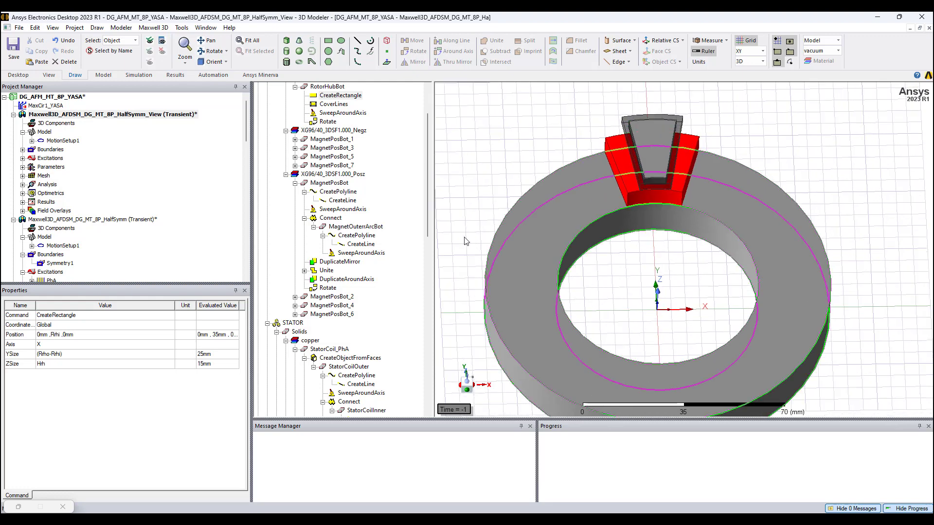
pyautogui.click(340, 97)
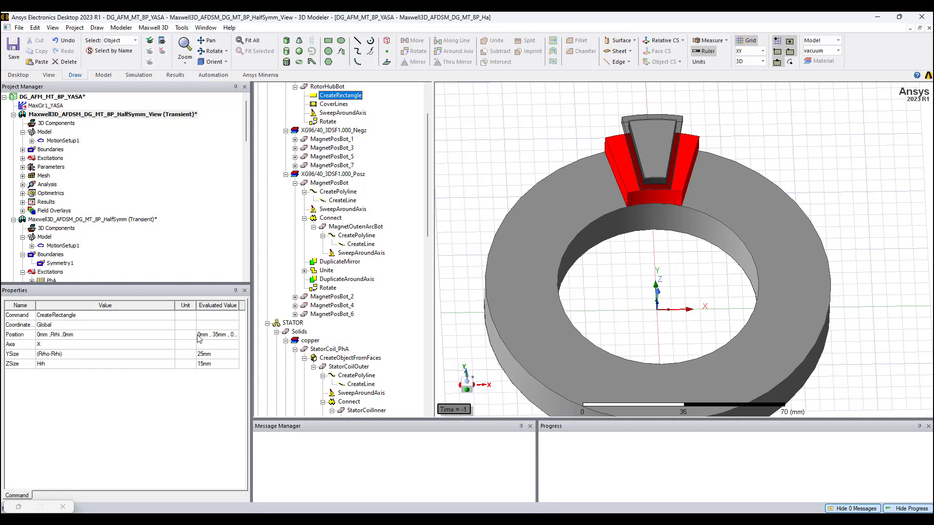
pyautogui.click(54, 366)
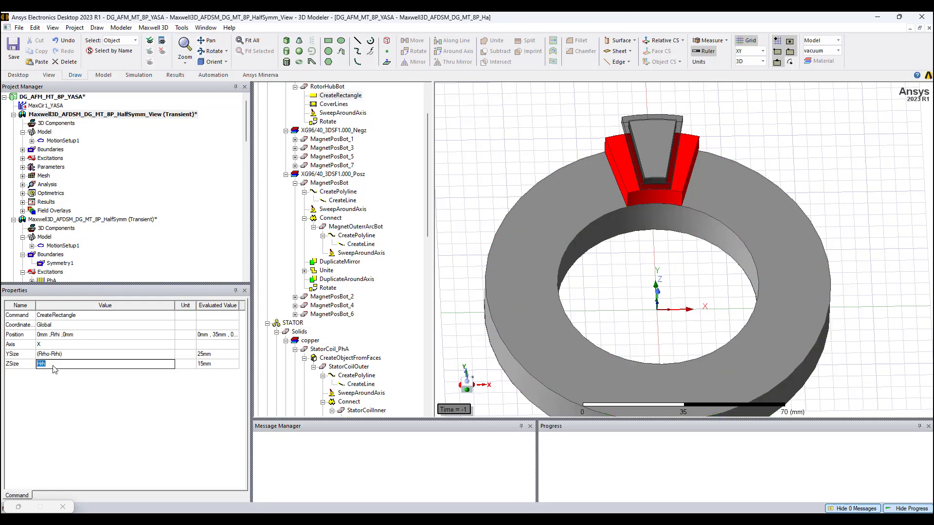
pyautogui.click(342, 114)
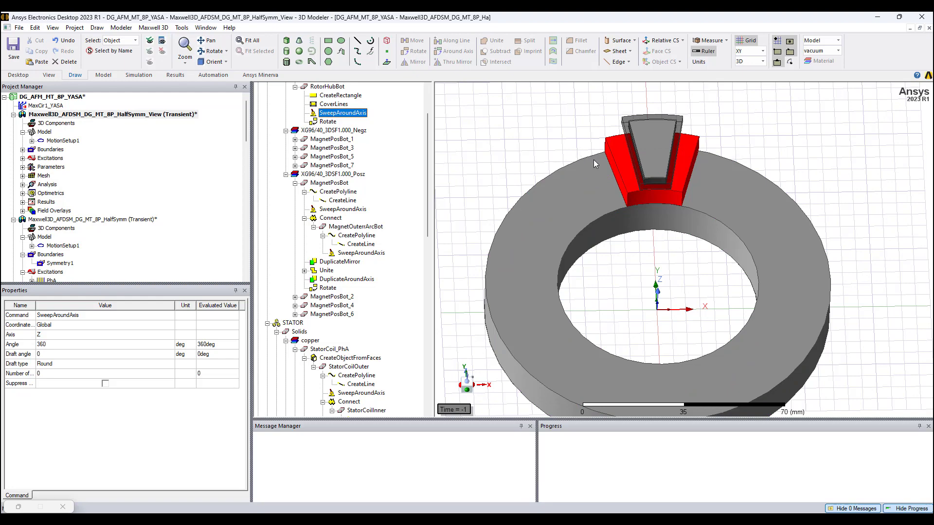
pyautogui.click(617, 185)
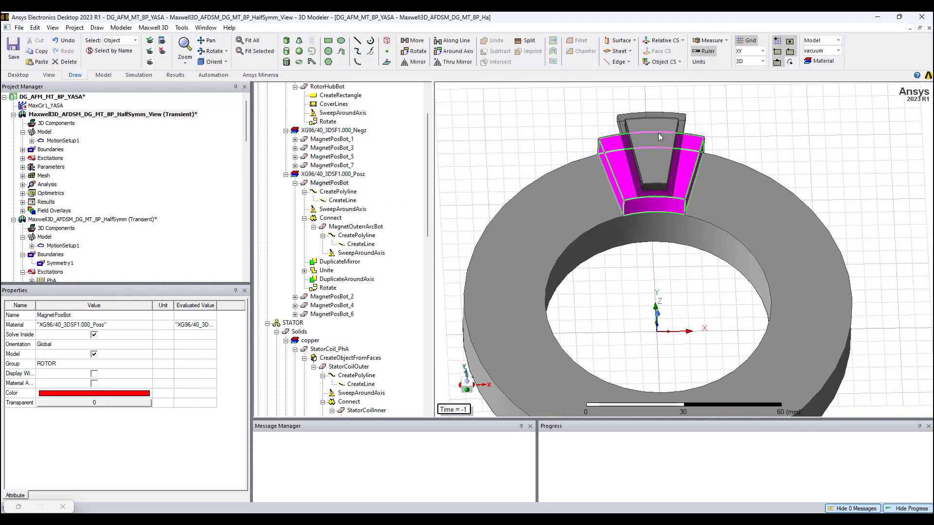
pyautogui.scroll(2, 658, 132)
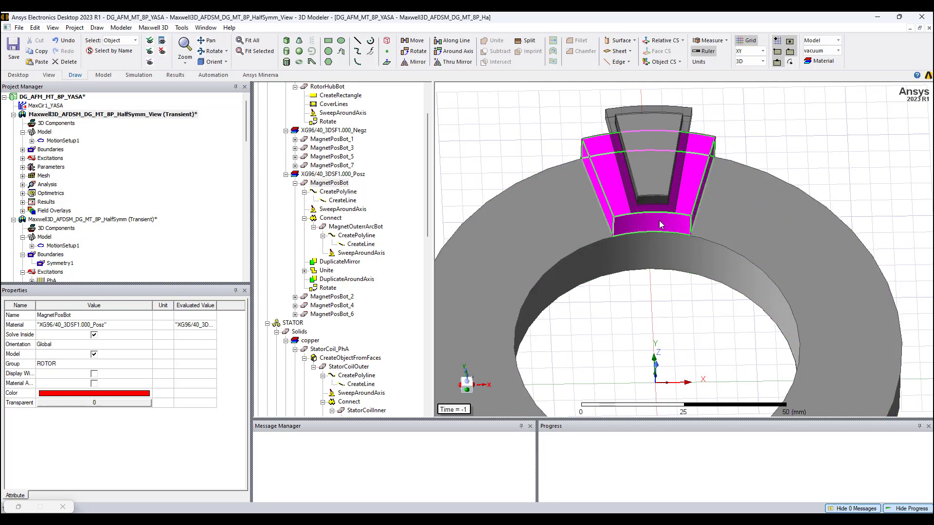
pyautogui.keyDown('alt'); pyautogui.moveTo(641, 241); pyautogui.dragTo(618, 230); pyautogui.keyUp('alt')
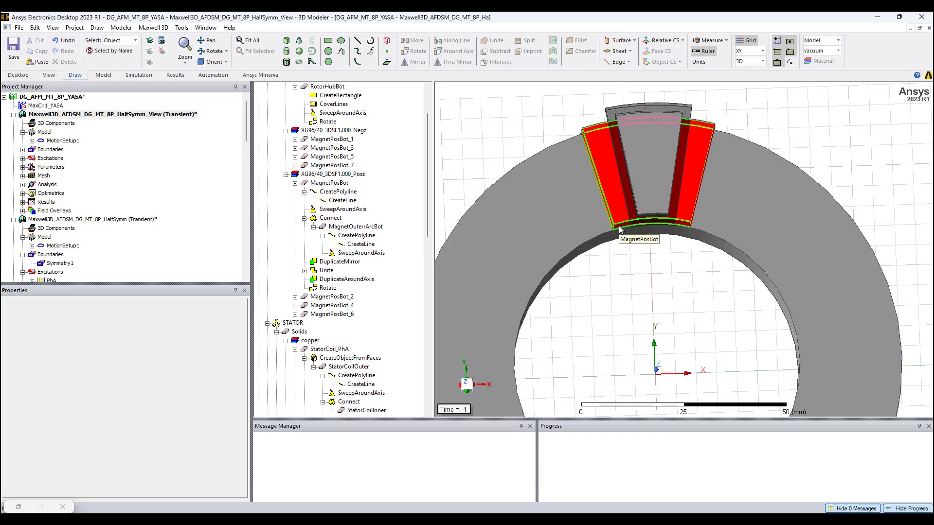
pyautogui.keyDown('alt'); pyautogui.moveTo(619, 228); pyautogui.dragTo(627, 228); pyautogui.keyUp('alt')
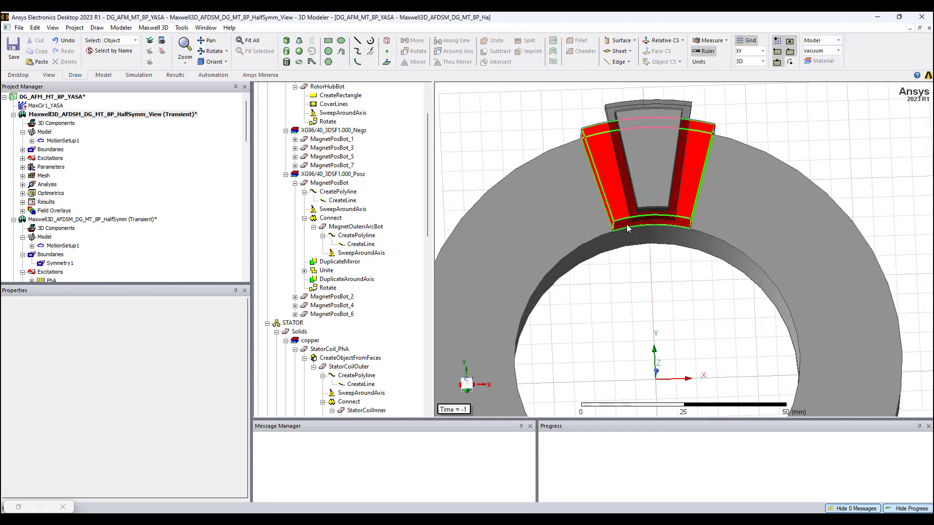
pyautogui.scroll(2, 591, 108)
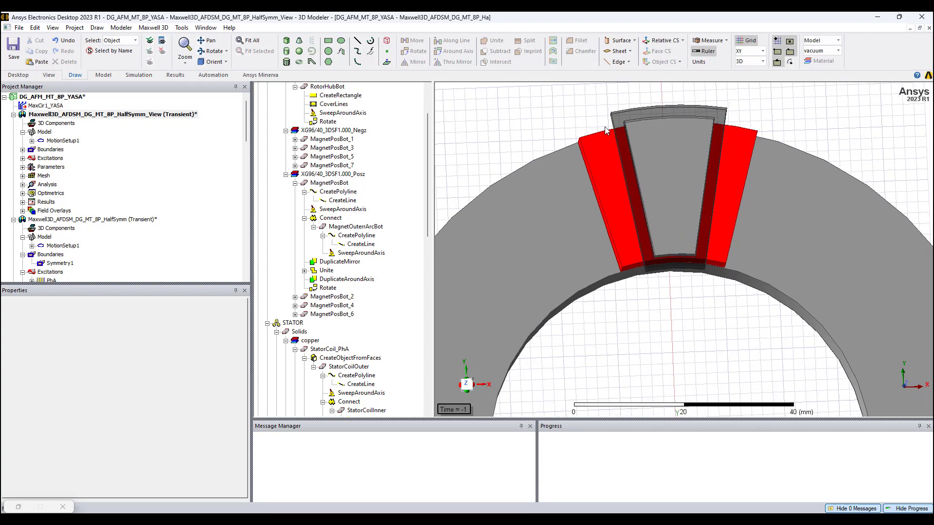
pyautogui.keyDown('alt'); pyautogui.moveTo(591, 129); pyautogui.dragTo(592, 149); pyautogui.keyUp('alt')
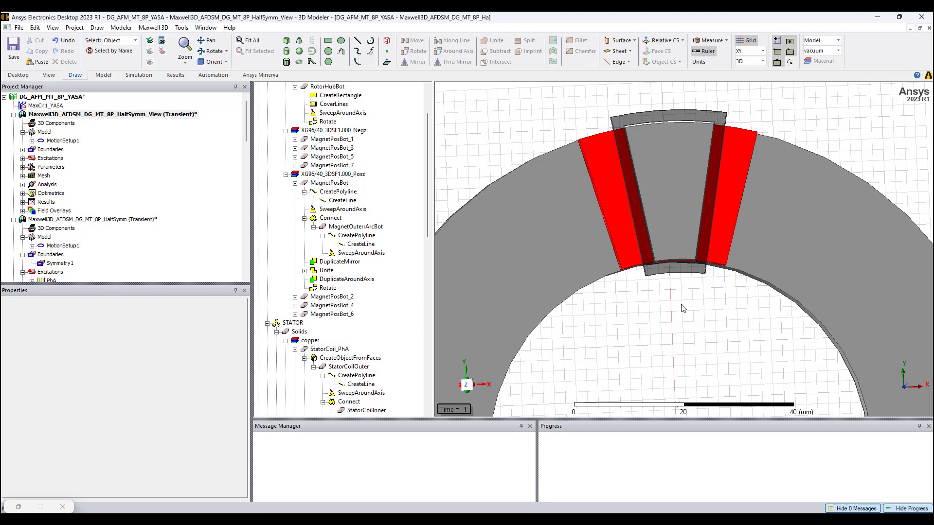
pyautogui.keyDown('alt'); pyautogui.moveTo(682, 308); pyautogui.dragTo(661, 197); pyautogui.keyUp('alt')
# Select the stator tooth and orbit to a top-down view of it
pyautogui.click(661, 196)
pyautogui.keyDown('alt'); pyautogui.moveTo(681, 248); pyautogui.dragTo(676, 254); pyautogui.keyUp('alt')
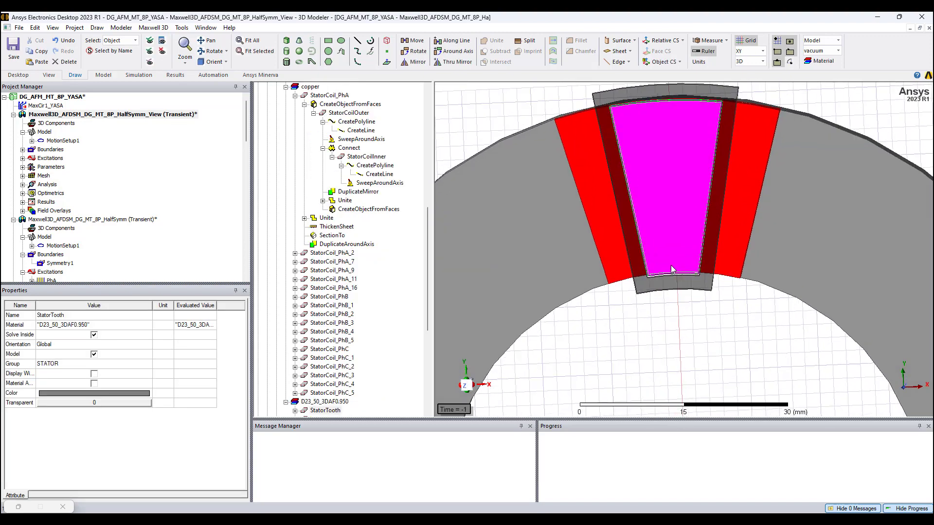
pyautogui.scroll(3, 672, 281)
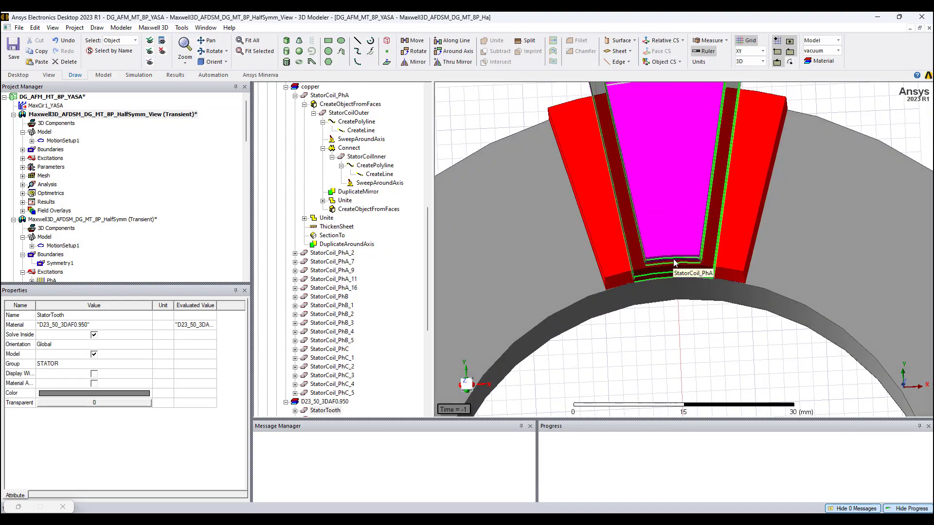
pyautogui.keyDown('alt'); pyautogui.moveTo(673, 260); pyautogui.dragTo(672, 163); pyautogui.keyUp('alt')
pyautogui.keyDown('alt'); pyautogui.moveTo(673, 124); pyautogui.dragTo(714, 160); pyautogui.keyUp('alt')
pyautogui.scroll(-4, 352, 317)
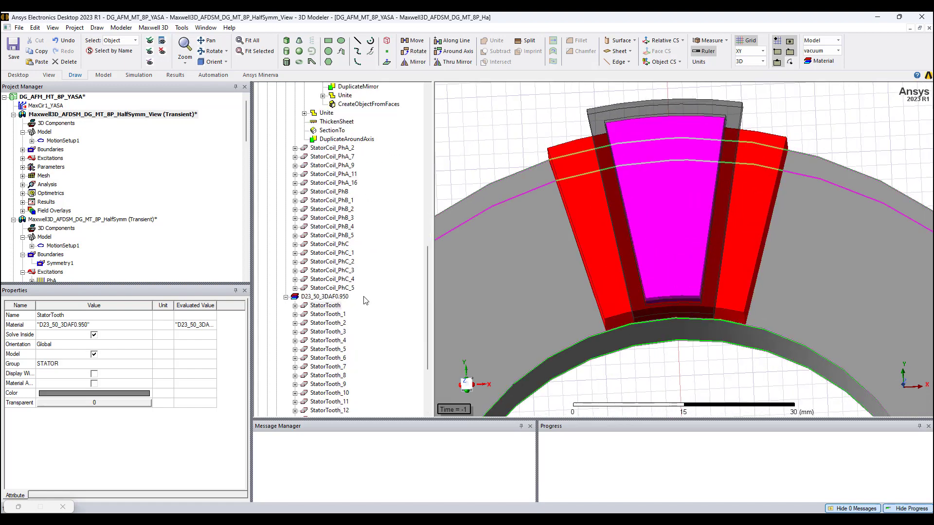
# Expand StatorTooth's history and show its CreateLine endpoint parameters
pyautogui.click(295, 306)
pyautogui.click(303, 314)
pyautogui.click(334, 324)
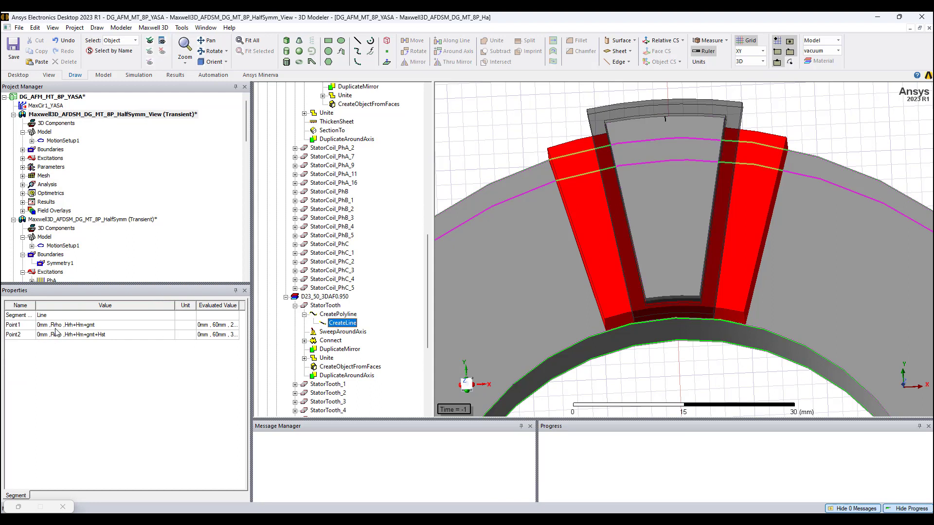
pyautogui.keyDown('alt'); pyautogui.moveTo(541, 324); pyautogui.dragTo(691, 358); pyautogui.keyUp('alt')
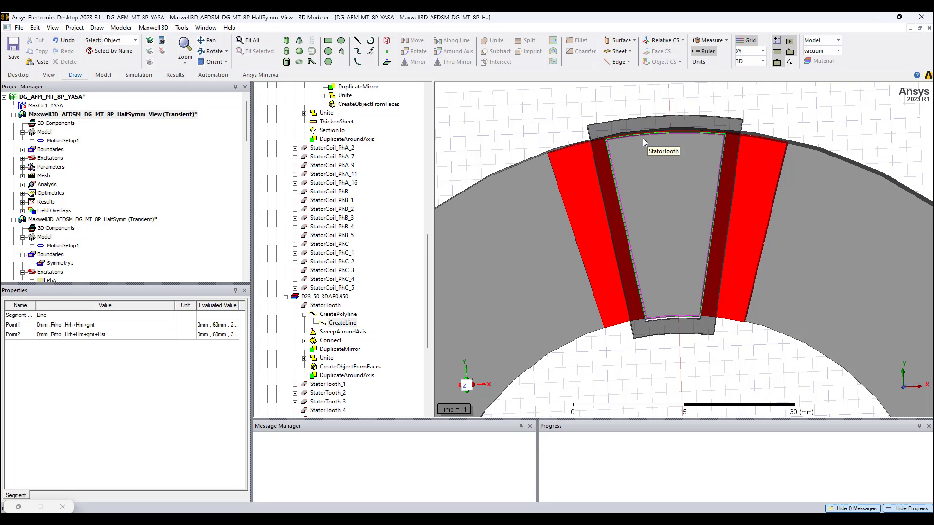
pyautogui.keyDown('alt'); pyautogui.moveTo(643, 138); pyautogui.dragTo(641, 133); pyautogui.keyUp('alt')
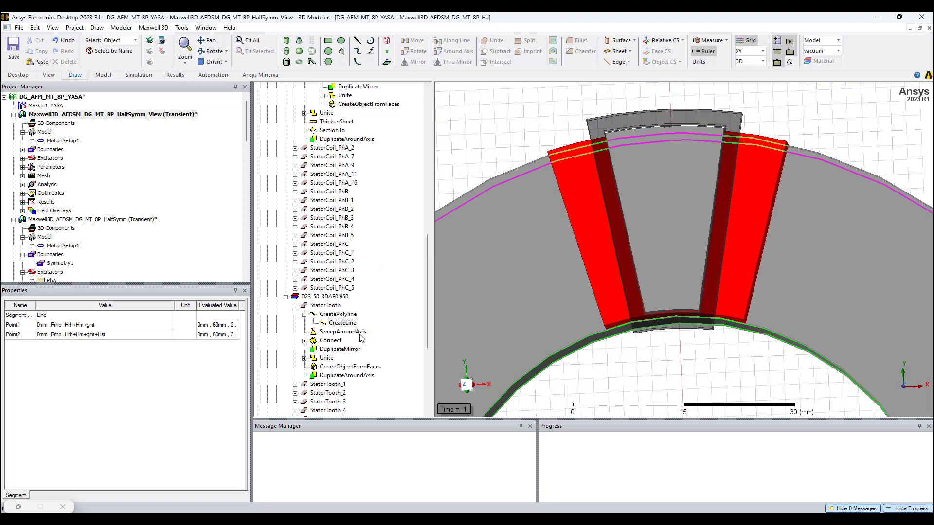
# Check the tooth's angsto*0.5 sweep, then select StatorCoil_PhA to show its copper attributes
pyautogui.click(345, 332)
pyautogui.moveTo(667, 382)
pyautogui.keyDown('alt'); pyautogui.mouseDown()
pyautogui.moveTo(693, 348)
pyautogui.moveTo(678, 305)
pyautogui.moveTo(672, 191)
pyautogui.mouseUp(); pyautogui.keyUp('alt')
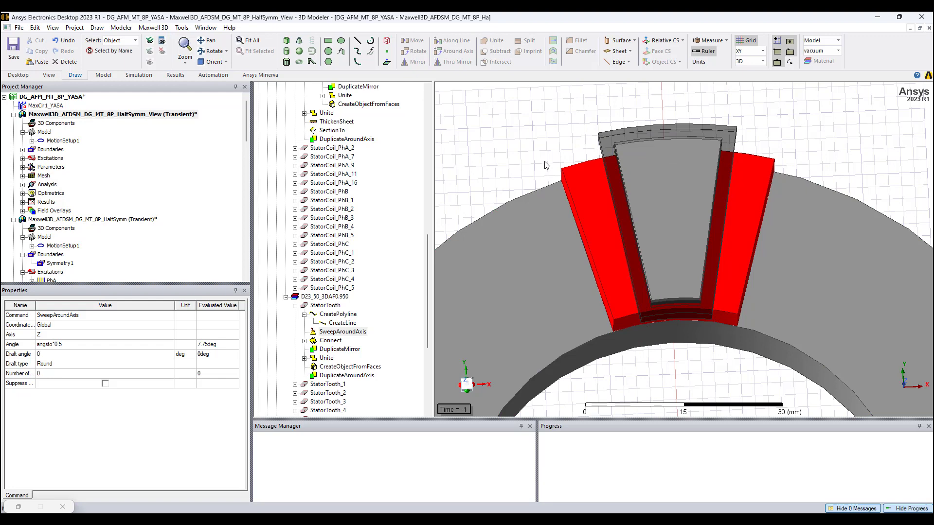
pyautogui.click(615, 129)
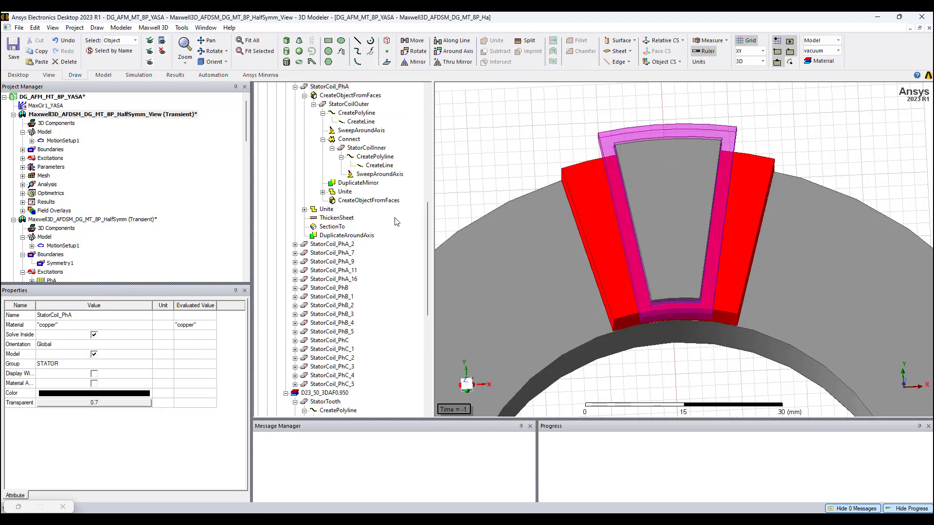
pyautogui.scroll(2, 394, 220)
pyautogui.click(362, 174)
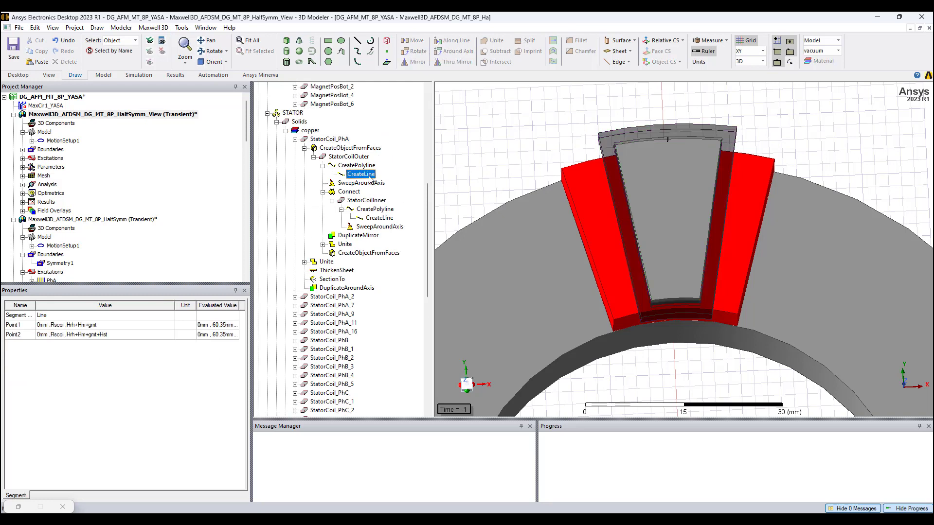
pyautogui.click(58, 325)
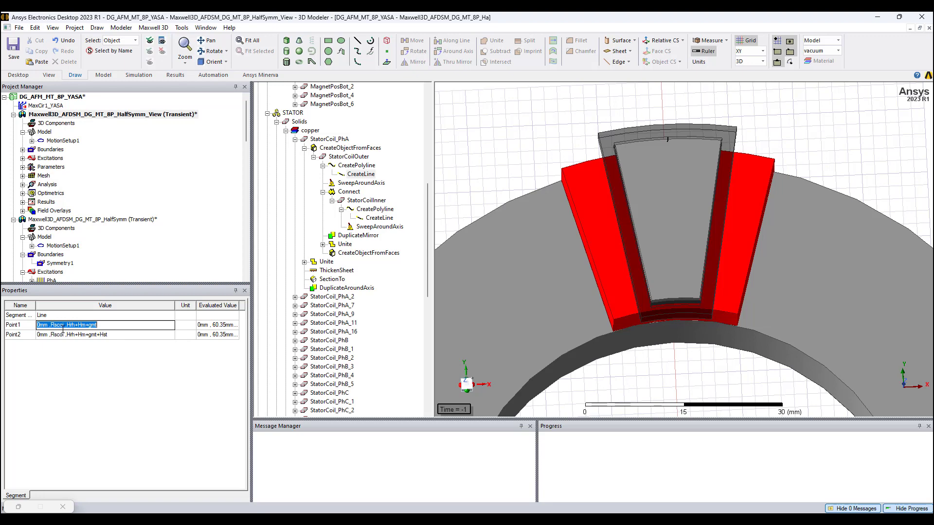
pyautogui.scroll(3, 675, 123)
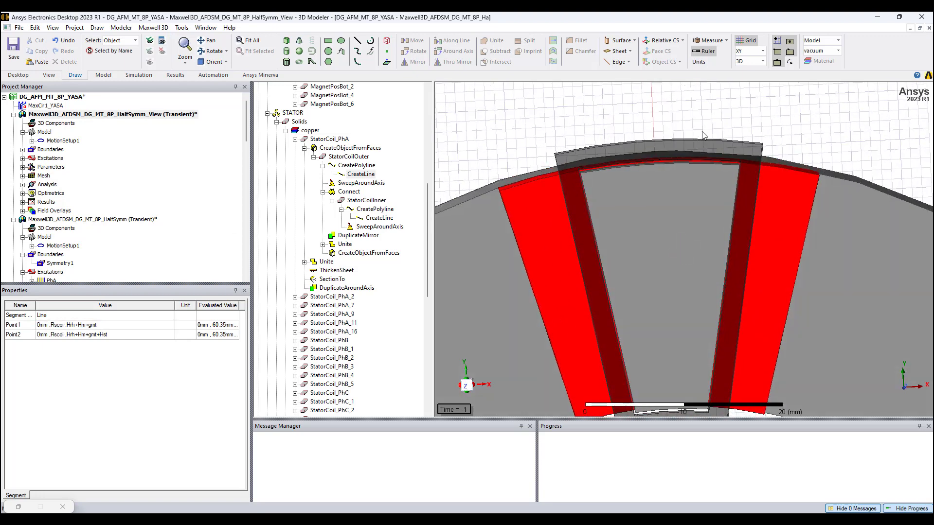
pyautogui.scroll(2, 701, 130)
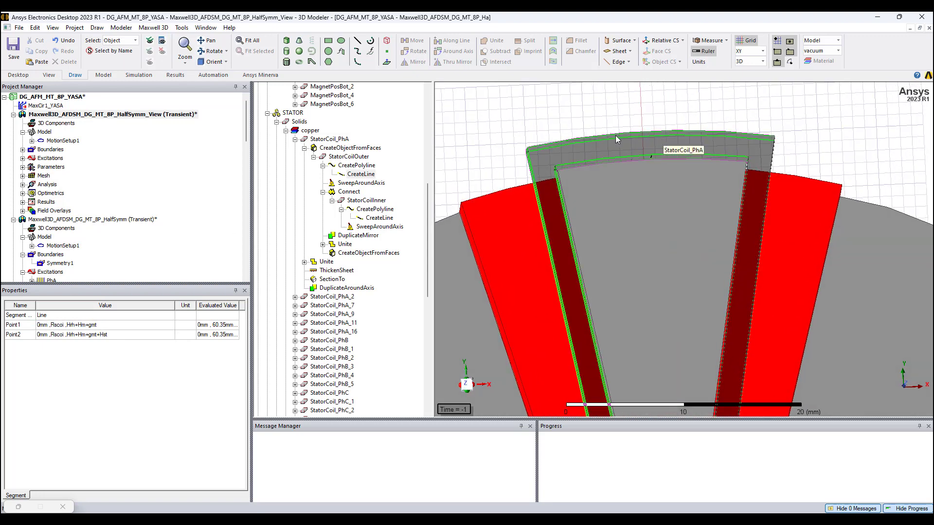
pyautogui.scroll(4, 649, 146)
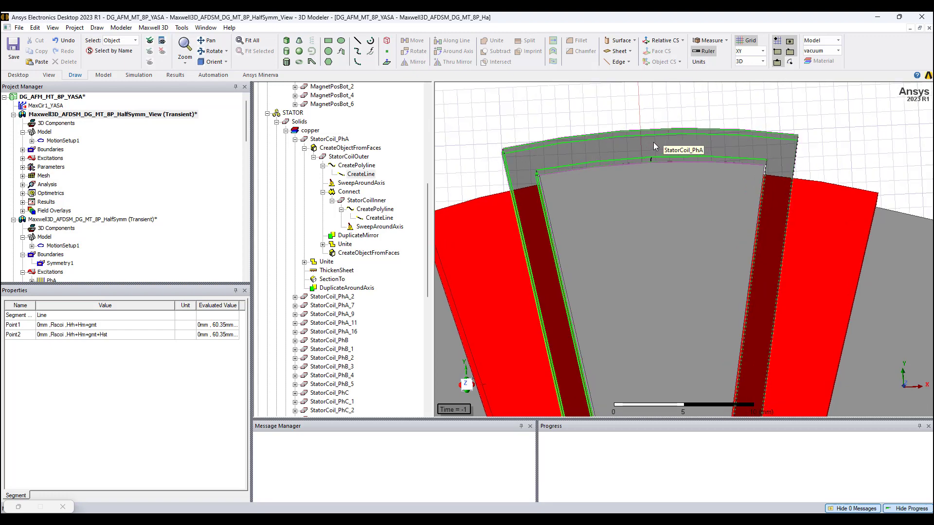
pyautogui.scroll(3, 649, 147)
pyautogui.scroll(-3, 643, 173)
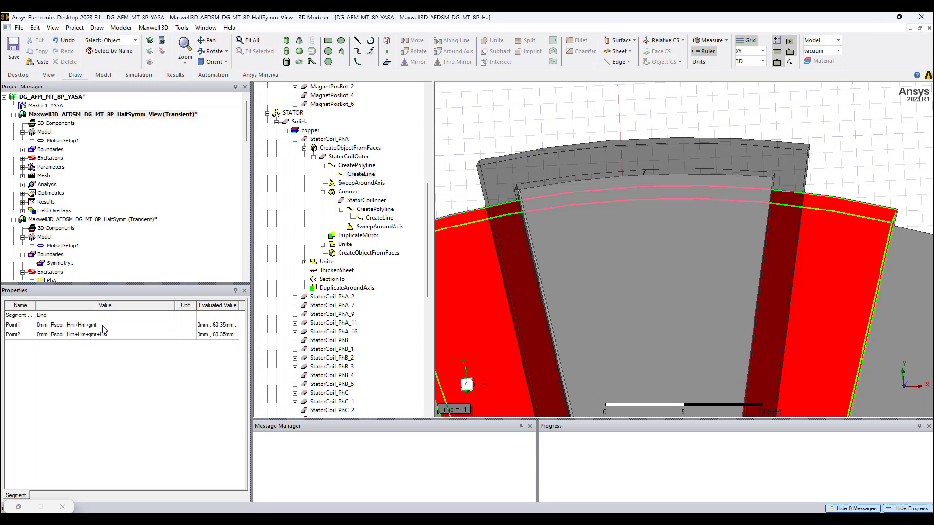
pyautogui.scroll(-2, 660, 169)
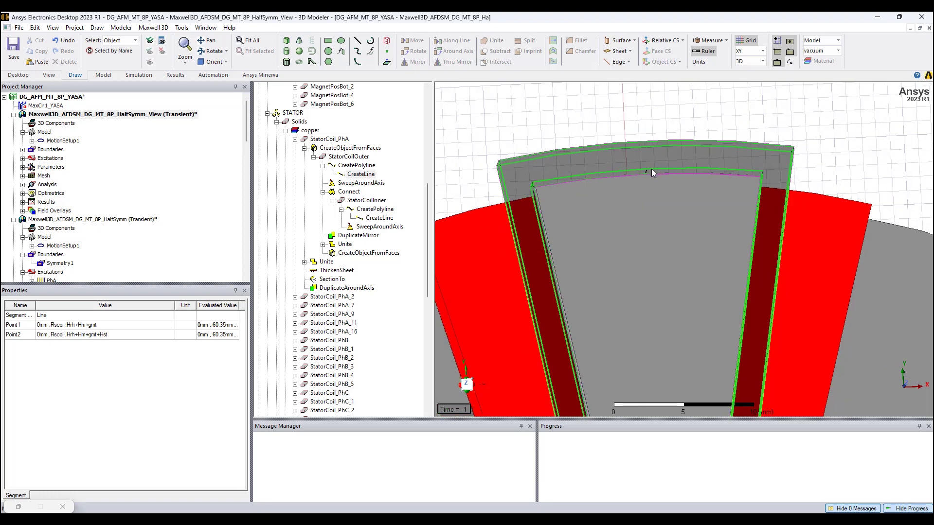
pyautogui.scroll(-1, 644, 181)
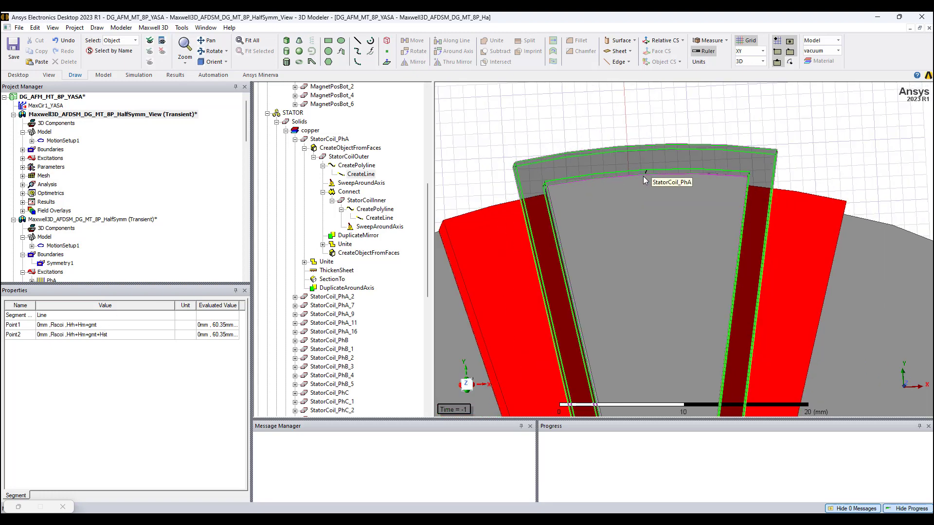
pyautogui.scroll(-5, 644, 180)
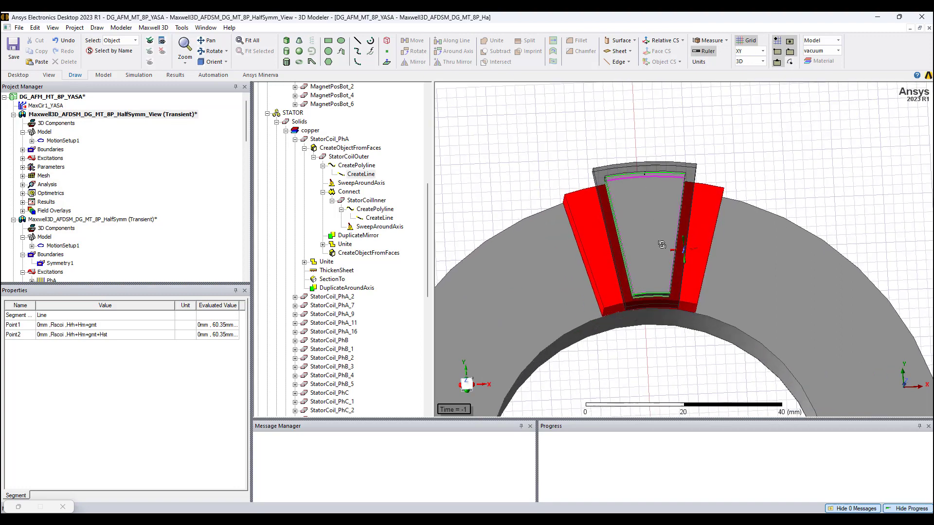
pyautogui.keyDown('alt'); pyautogui.moveTo(662, 231); pyautogui.dragTo(646, 185); pyautogui.keyUp('alt')
pyautogui.scroll(5, 646, 187)
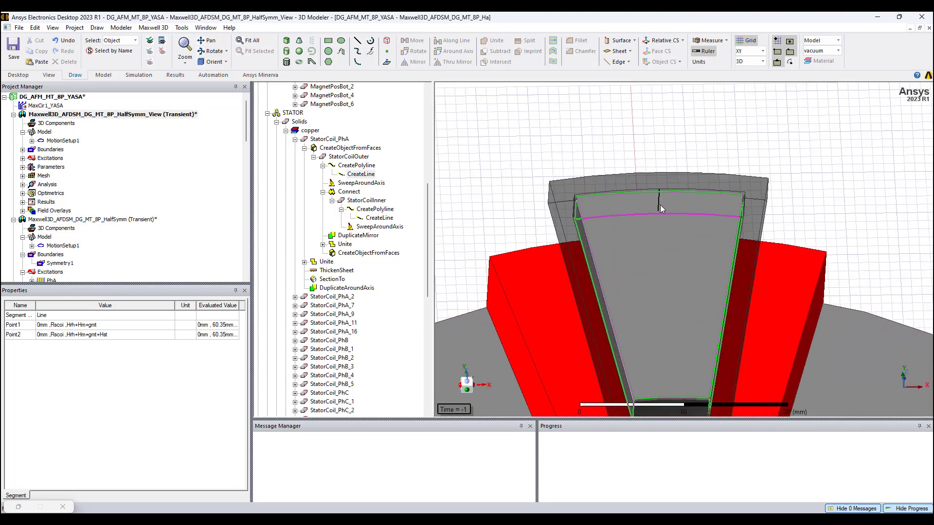
pyautogui.scroll(4, 657, 209)
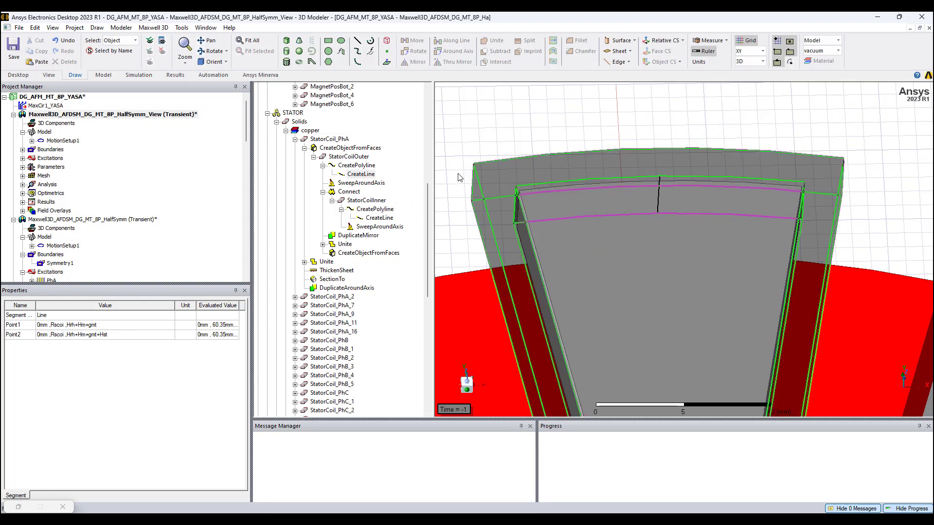
# Check StatorCoilOuter's sweep angle angsco*0.5 (7.875deg), viewing the stator from an elevated side angle
pyautogui.click(362, 184)
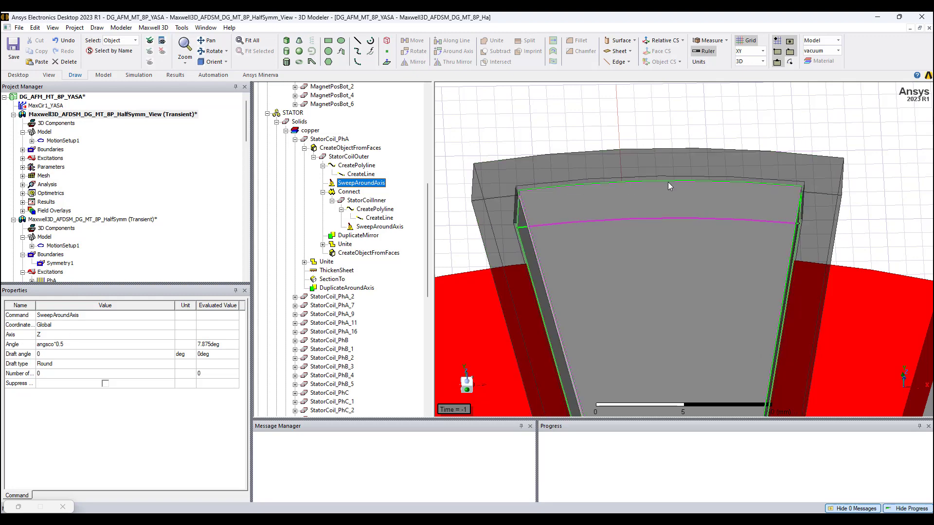
pyautogui.scroll(-3, 661, 156)
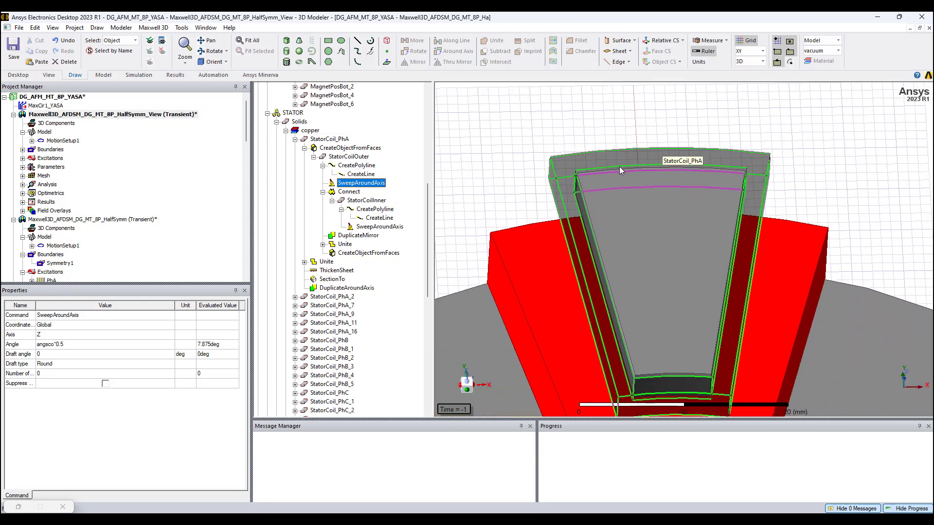
pyautogui.scroll(-2, 740, 223)
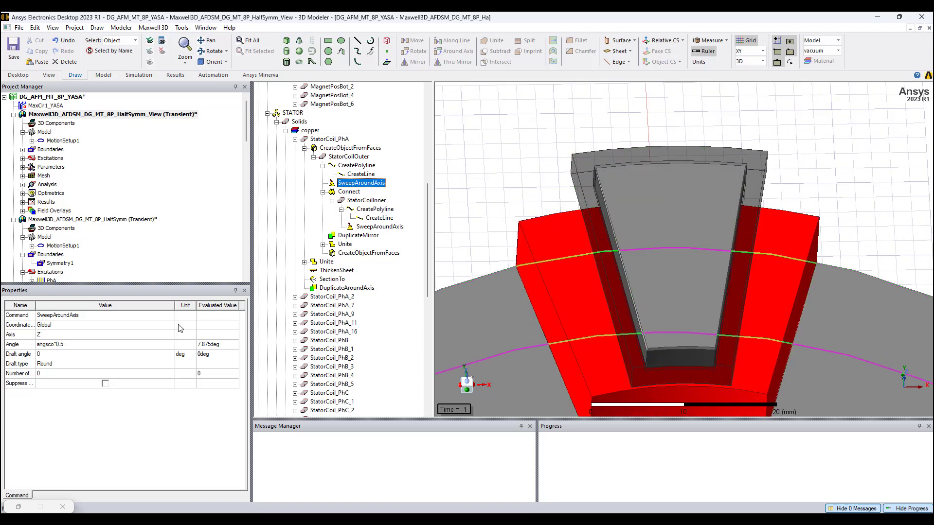
pyautogui.scroll(-2, 661, 158)
pyautogui.scroll(2, 695, 146)
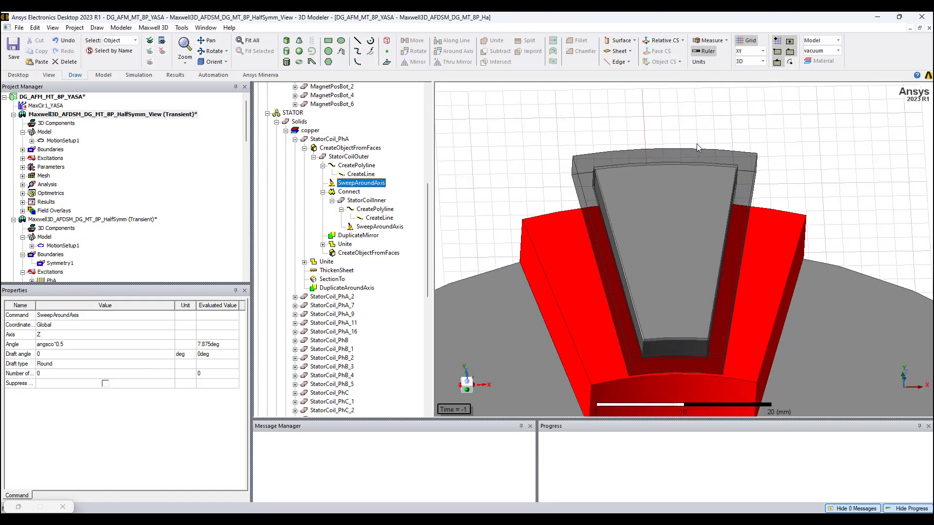
pyautogui.keyDown('alt'); pyautogui.moveTo(688, 144); pyautogui.dragTo(687, 174); pyautogui.keyUp('alt')
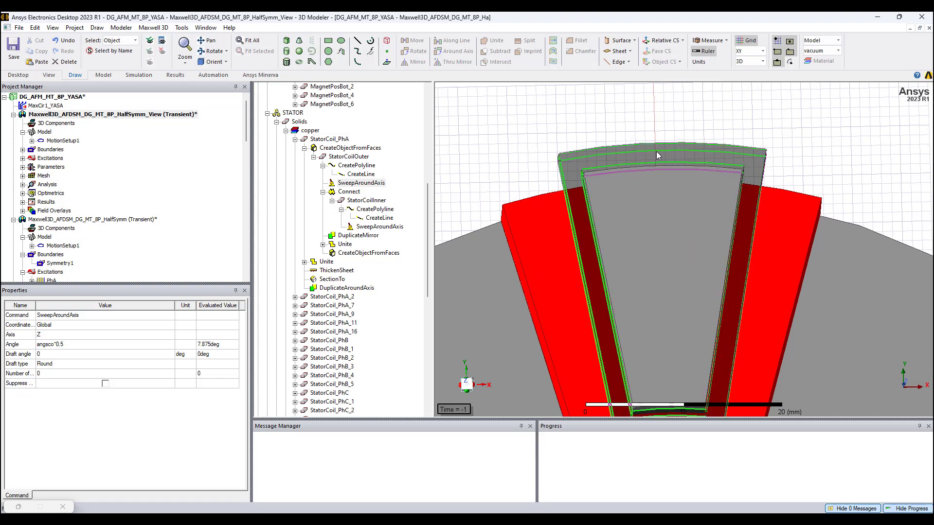
pyautogui.scroll(-2, 651, 163)
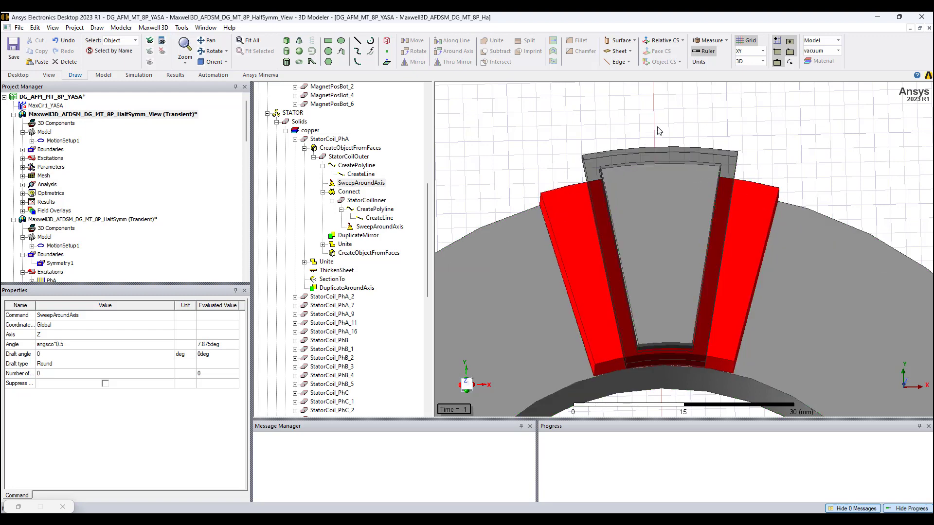
pyautogui.scroll(-6, 694, 214)
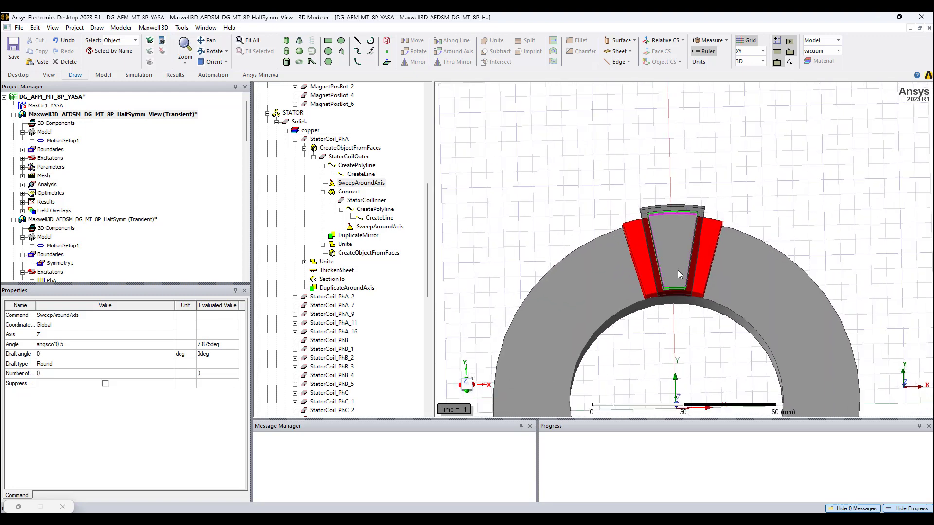
pyautogui.scroll(4, 678, 274)
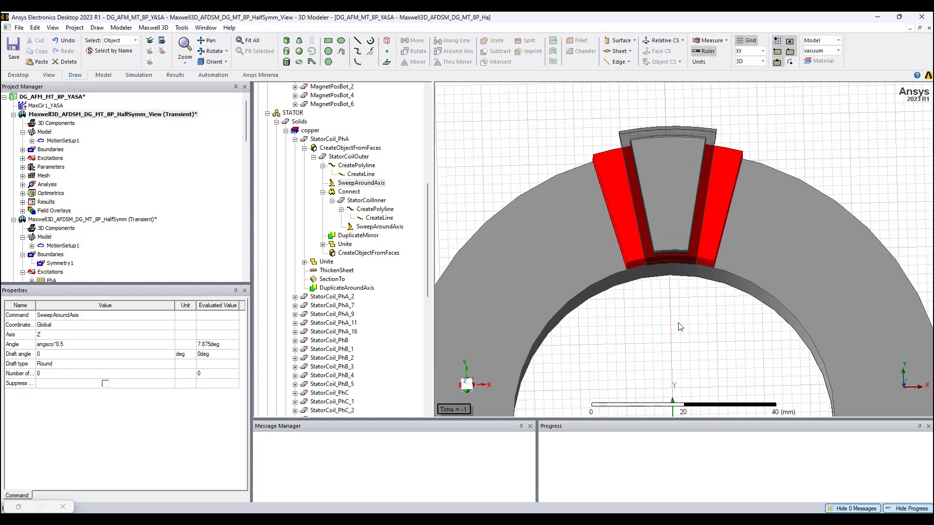
pyautogui.keyDown('alt'); pyautogui.moveTo(680, 326); pyautogui.dragTo(630, 250); pyautogui.keyUp('alt')
pyautogui.keyDown('alt'); pyautogui.moveTo(506, 208); pyautogui.dragTo(520, 214); pyautogui.keyUp('alt')
pyautogui.scroll(2, 539, 267)
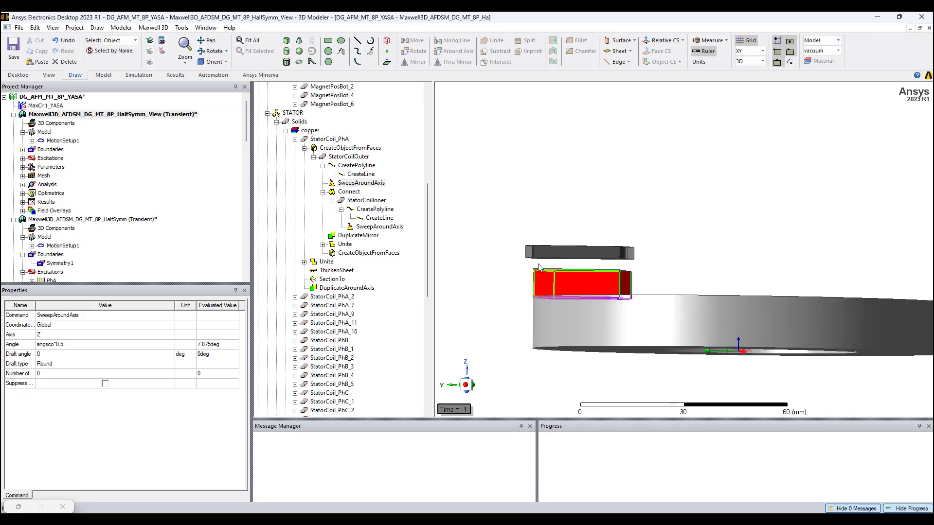
pyautogui.keyDown('alt'); pyautogui.moveTo(529, 269); pyautogui.dragTo(547, 363); pyautogui.keyUp('alt')
# Select the red magnet and show its CreateLine points, from 0mm, Rho, Hrh to 0mm, Rho, Hrh+Hm
pyautogui.click(530, 256)
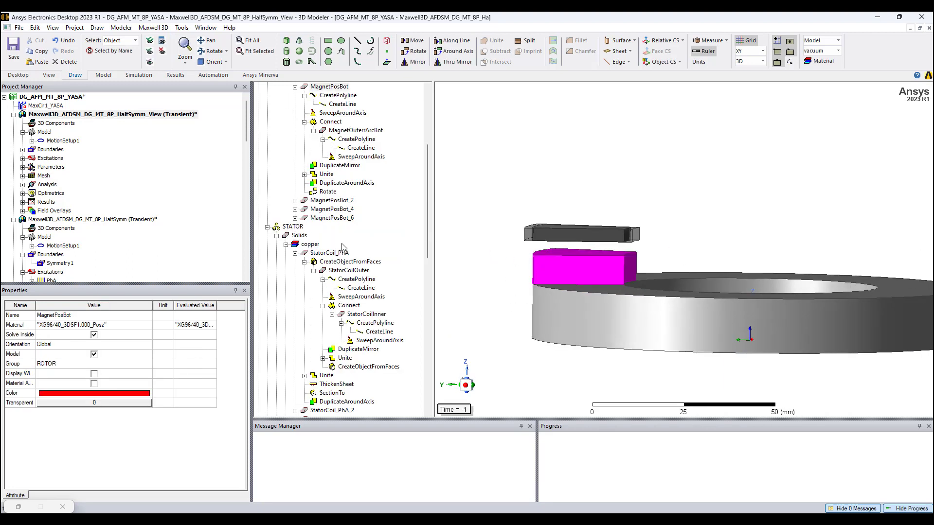
pyautogui.scroll(1, 349, 210)
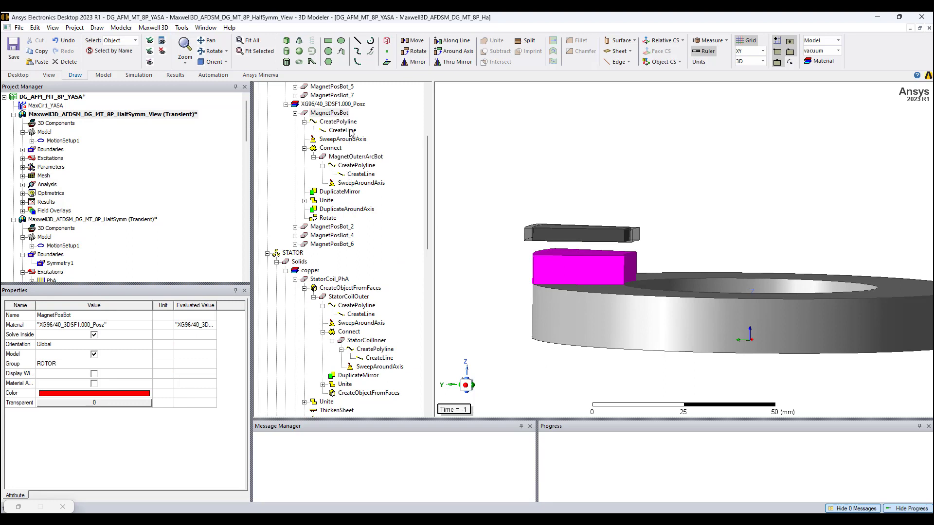
pyautogui.click(348, 131)
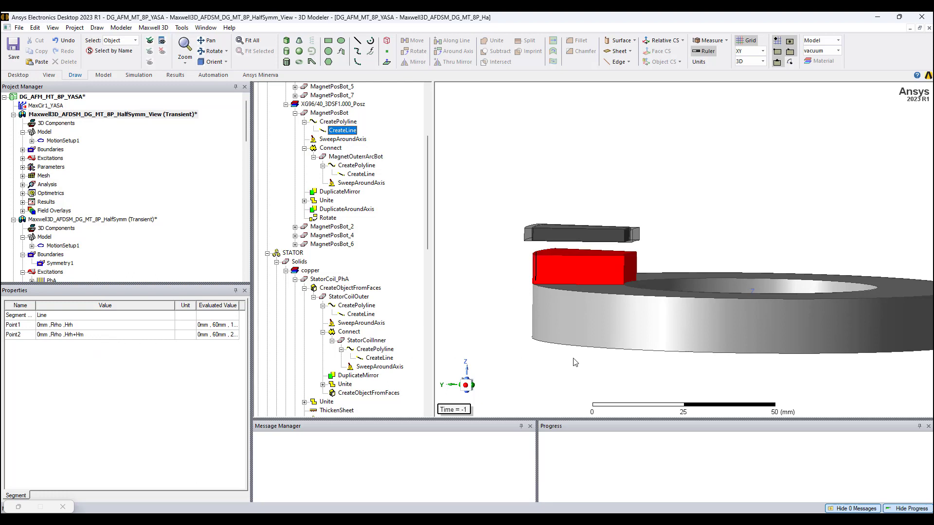
pyautogui.moveTo(575, 362)
pyautogui.keyDown('alt'); pyautogui.mouseDown()
pyautogui.moveTo(569, 350)
pyautogui.moveTo(571, 359)
pyautogui.mouseUp(); pyautogui.keyUp('alt')
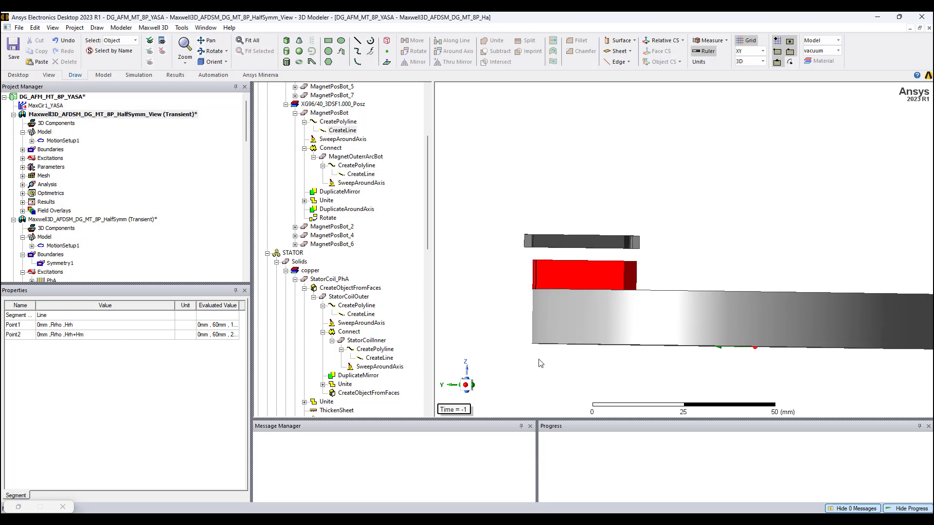
# Compare MagnetPosBot's attributes with its line's Point1 expression, then tilt down onto the stator ring
pyautogui.scroll(2, 547, 270)
pyautogui.click(547, 271)
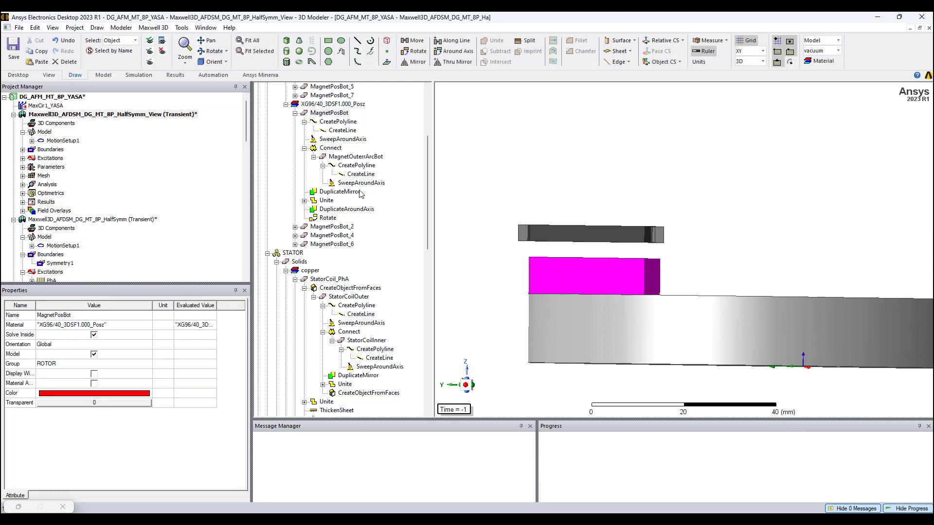
pyautogui.click(347, 131)
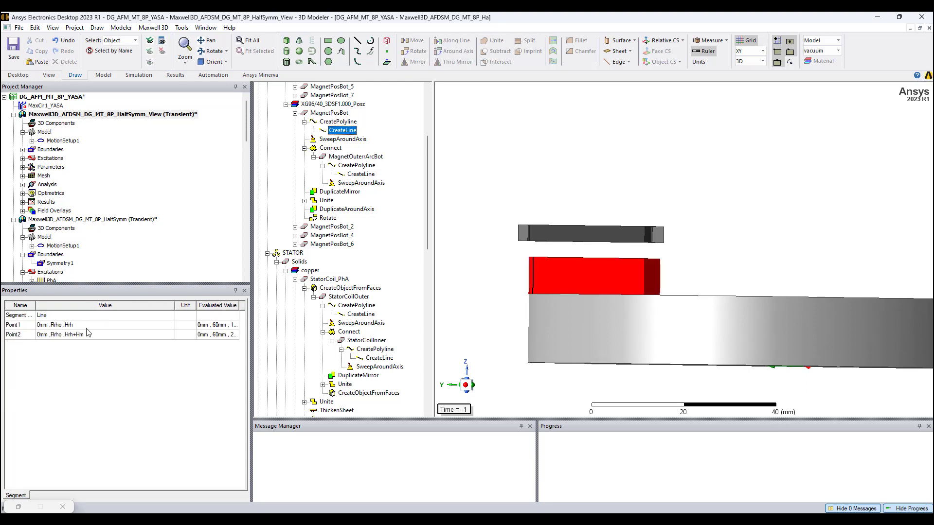
pyautogui.click(75, 324)
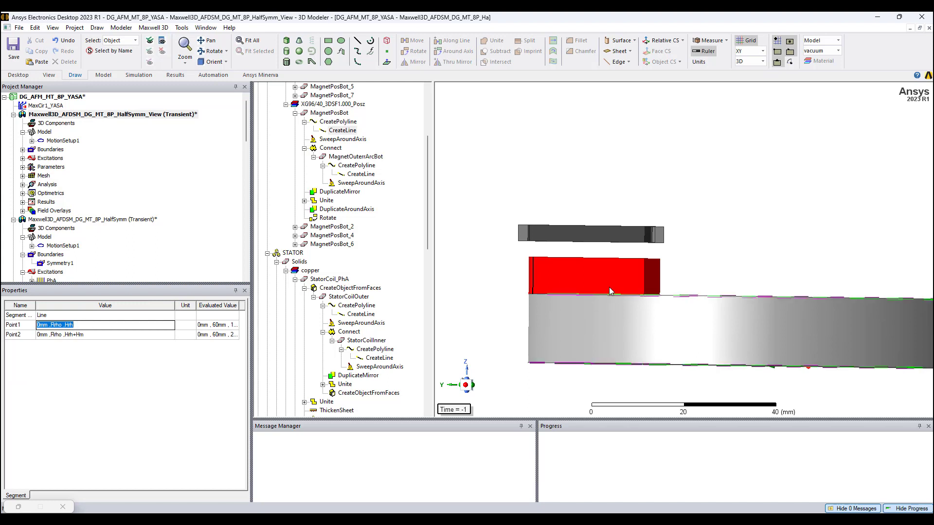
pyautogui.click(81, 327)
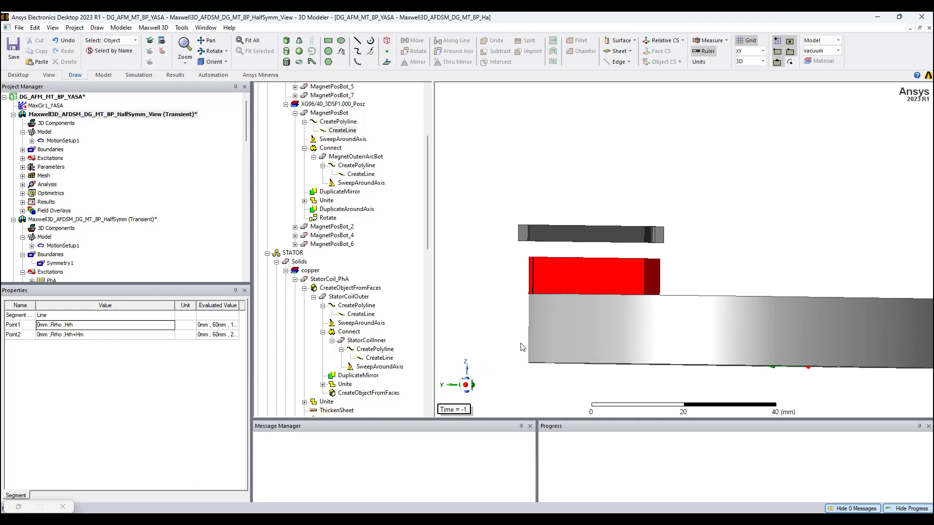
pyautogui.click(534, 273)
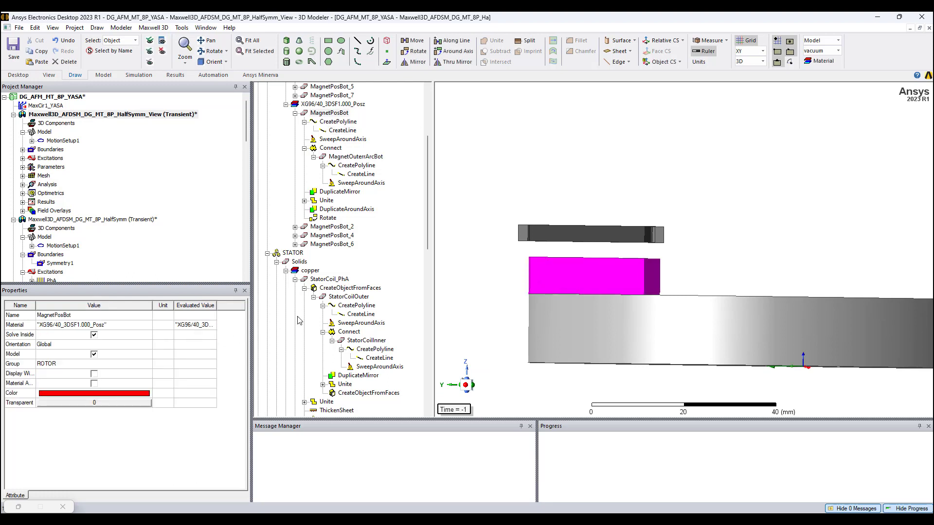
pyautogui.click(340, 130)
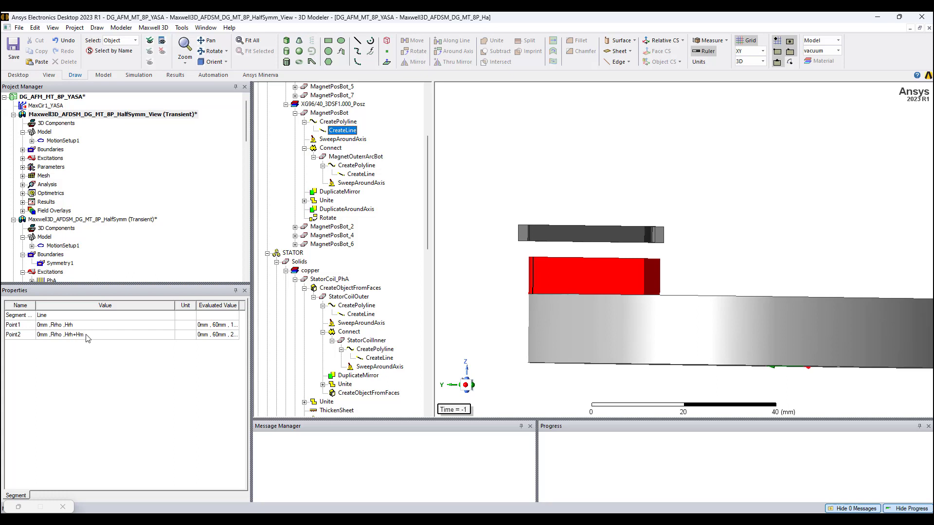
pyautogui.keyDown('alt'); pyautogui.moveTo(503, 308); pyautogui.dragTo(506, 275); pyautogui.keyUp('alt')
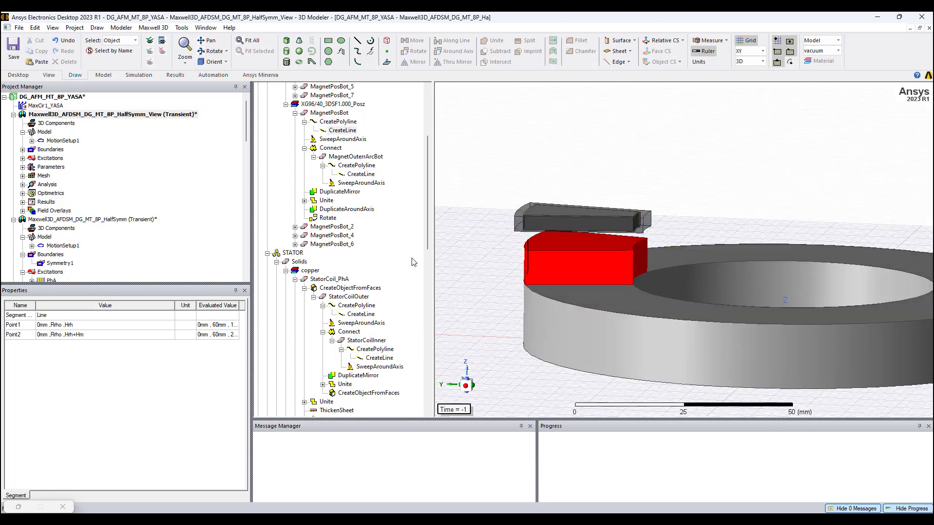
pyautogui.scroll(-2, 605, 325)
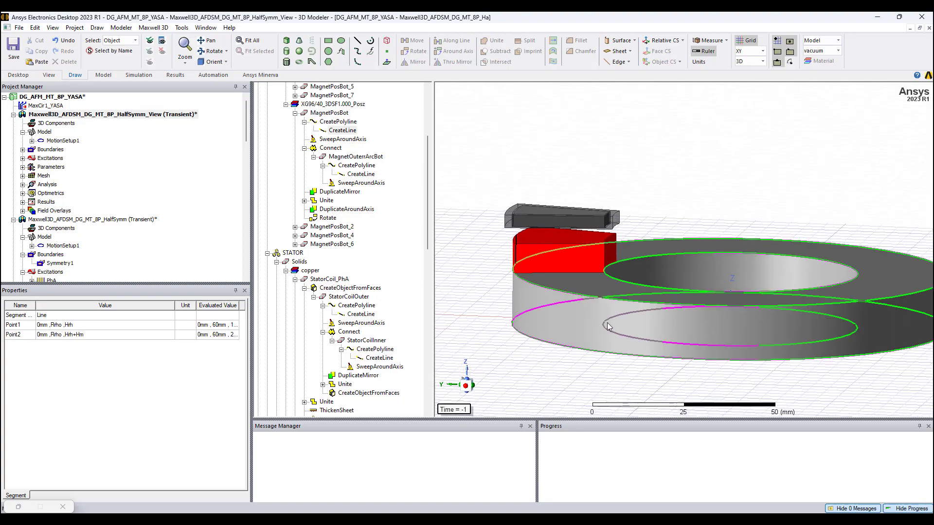
pyautogui.keyDown('alt'); pyautogui.moveTo(605, 325); pyautogui.dragTo(649, 249); pyautogui.keyUp('alt')
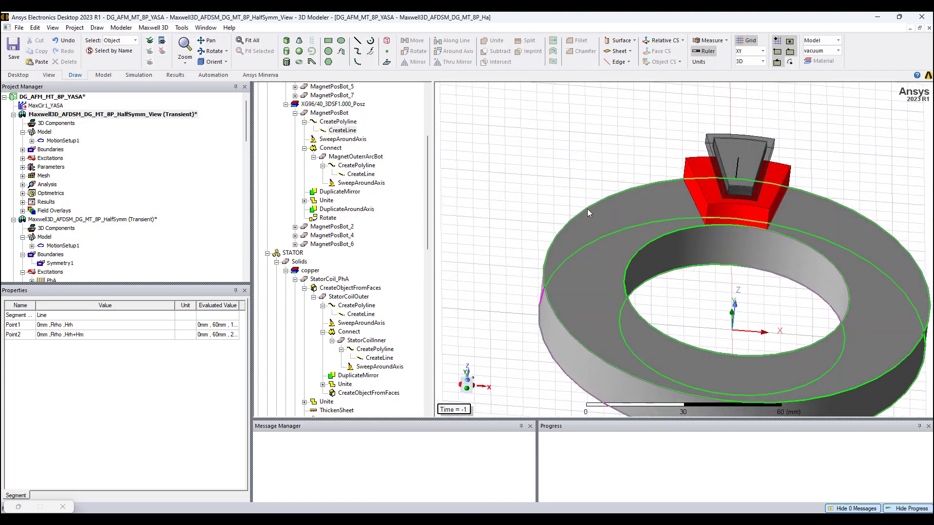
pyautogui.scroll(-1, 521, 210)
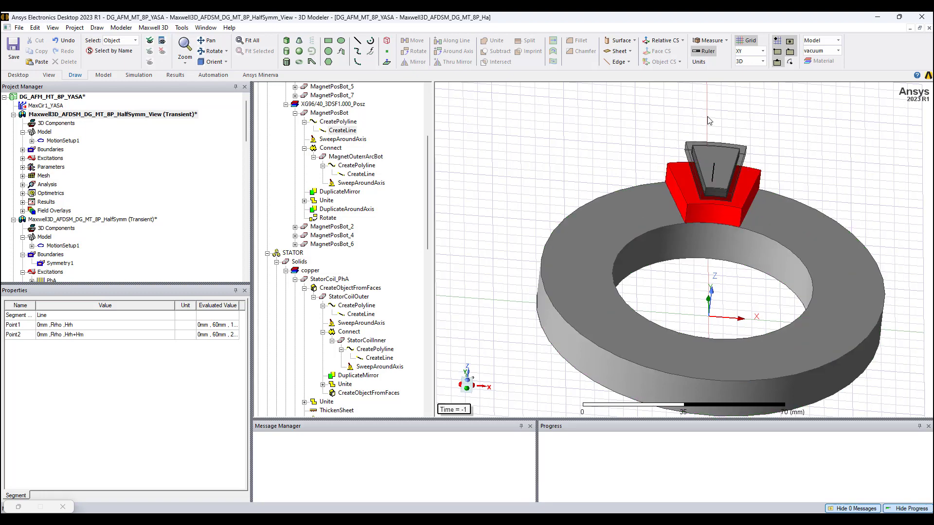
pyautogui.scroll(2, 709, 148)
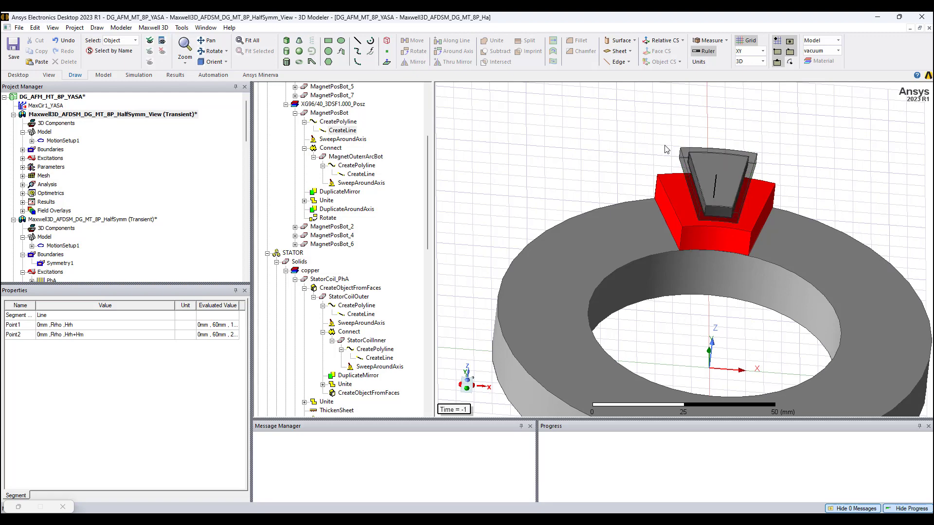
pyautogui.scroll(-1, 665, 152)
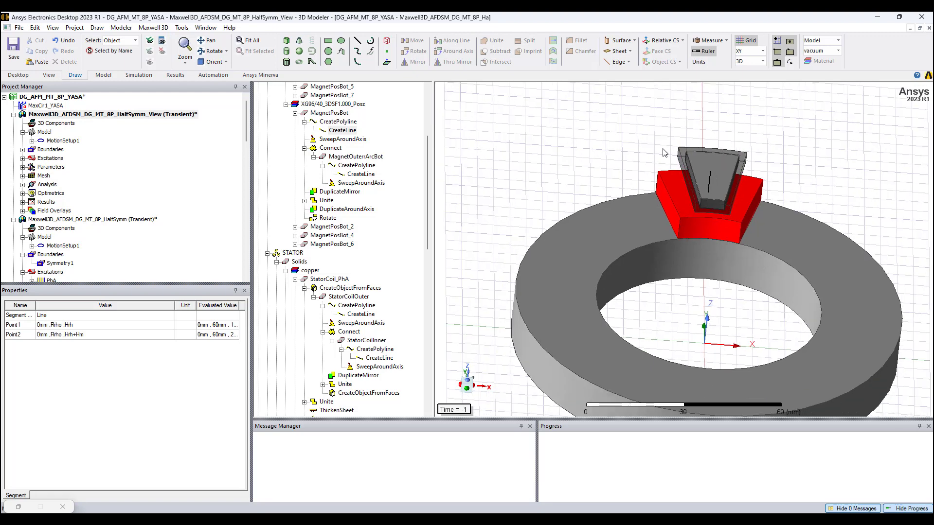
pyautogui.scroll(-2, 653, 187)
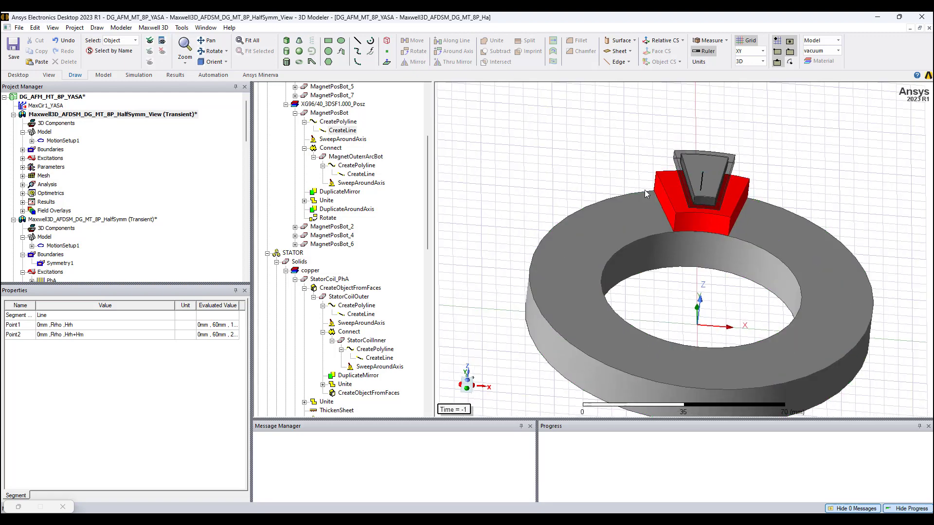
pyautogui.scroll(-2, 571, 163)
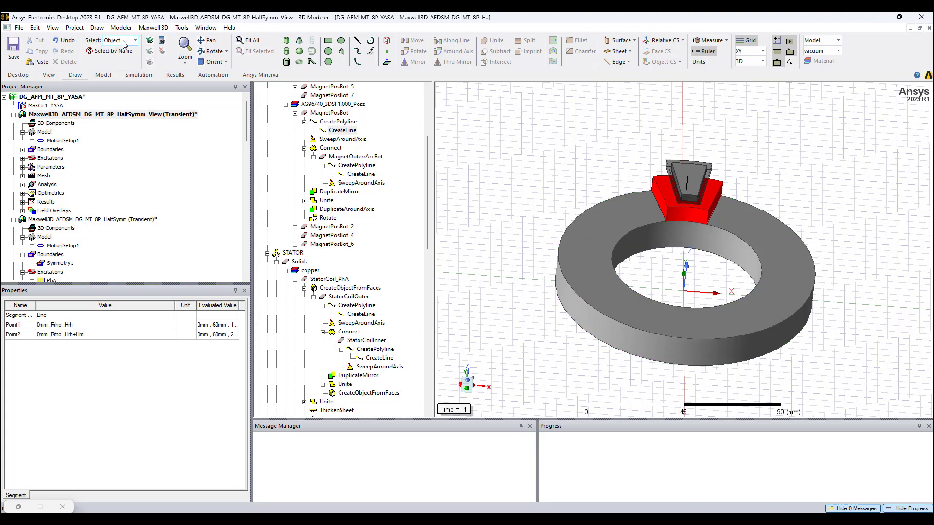
# Show all objects, then hide the REG air region and the transparent rotor band with Ctrl+H
pyautogui.click(149, 41)
pyautogui.scroll(-3, 547, 279)
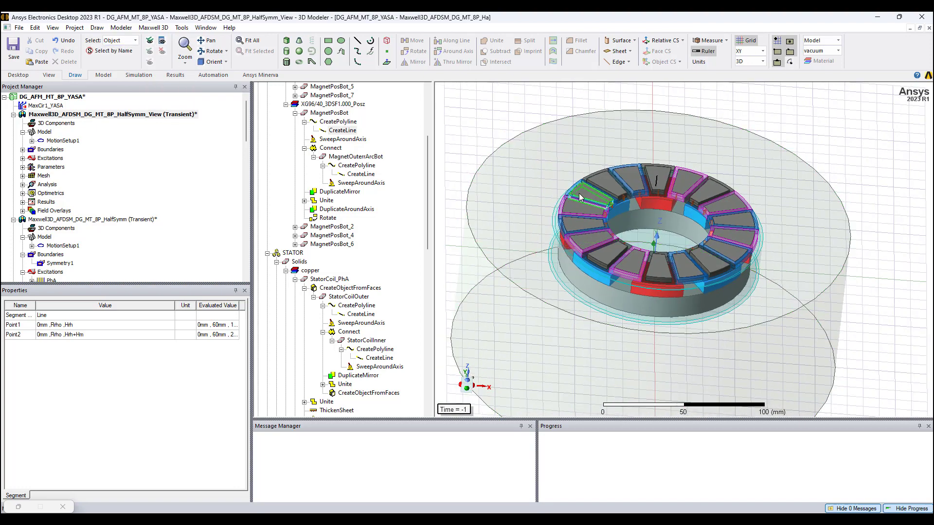
pyautogui.keyDown('alt'); pyautogui.moveTo(547, 278); pyautogui.dragTo(532, 336); pyautogui.keyUp('alt')
pyautogui.click(509, 236)
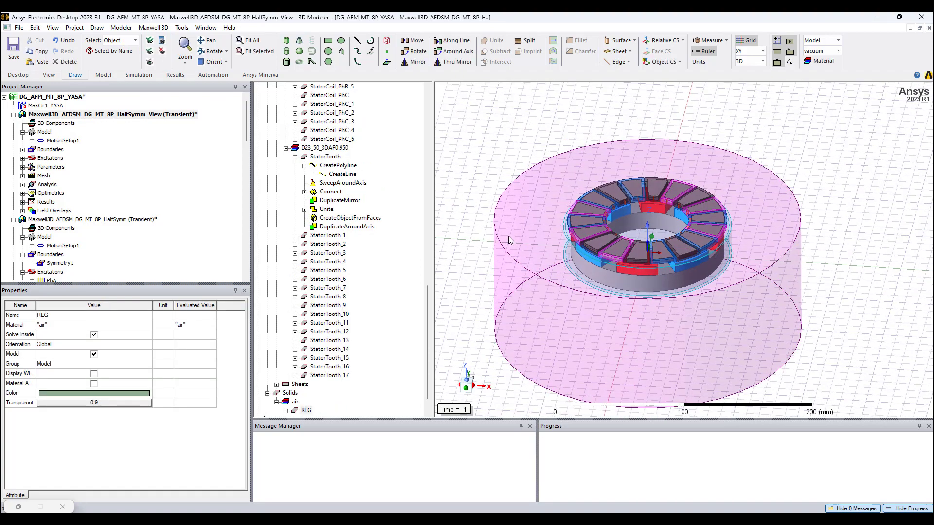
pyautogui.hotkey('ctrl', 'h')
pyautogui.scroll(5, 660, 220)
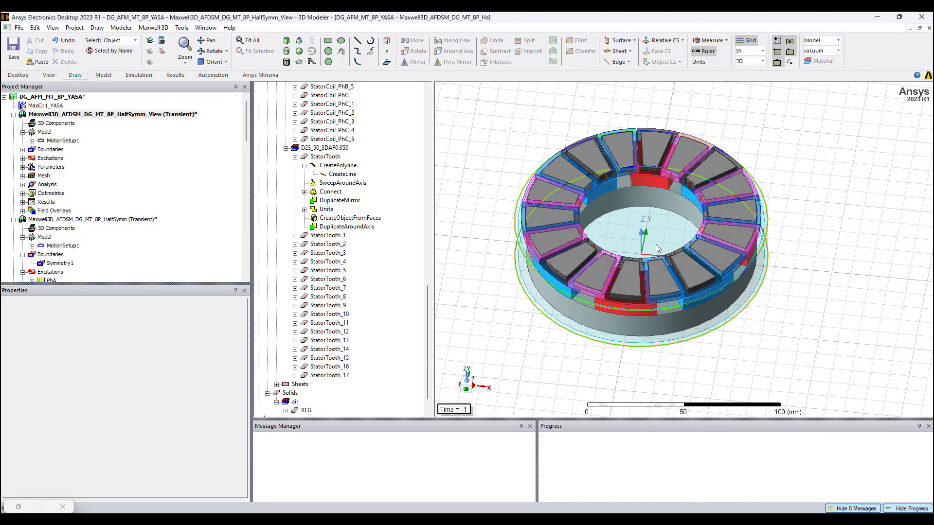
pyautogui.click(640, 228)
pyautogui.hotkey('ctrl', 'h')
pyautogui.keyDown('alt'); pyautogui.moveTo(647, 238); pyautogui.dragTo(632, 186); pyautogui.keyUp('alt')
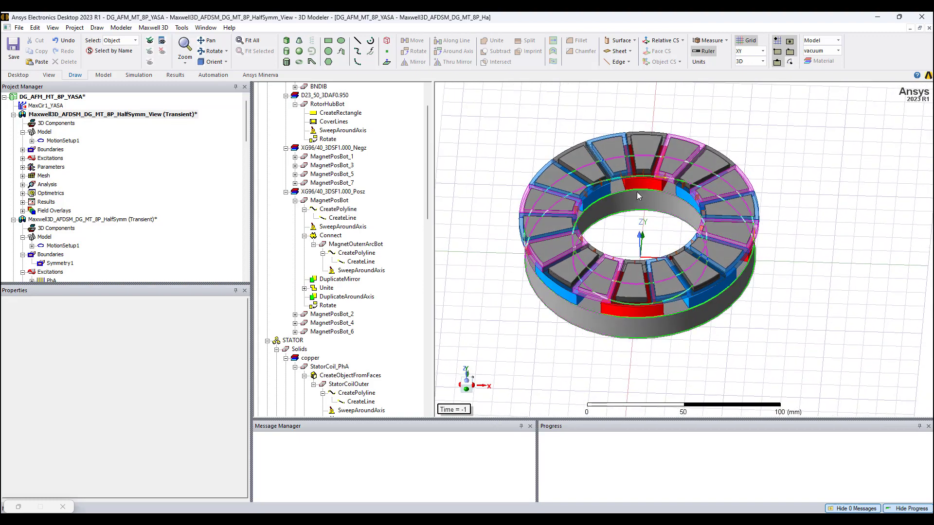
pyautogui.scroll(1, 616, 128)
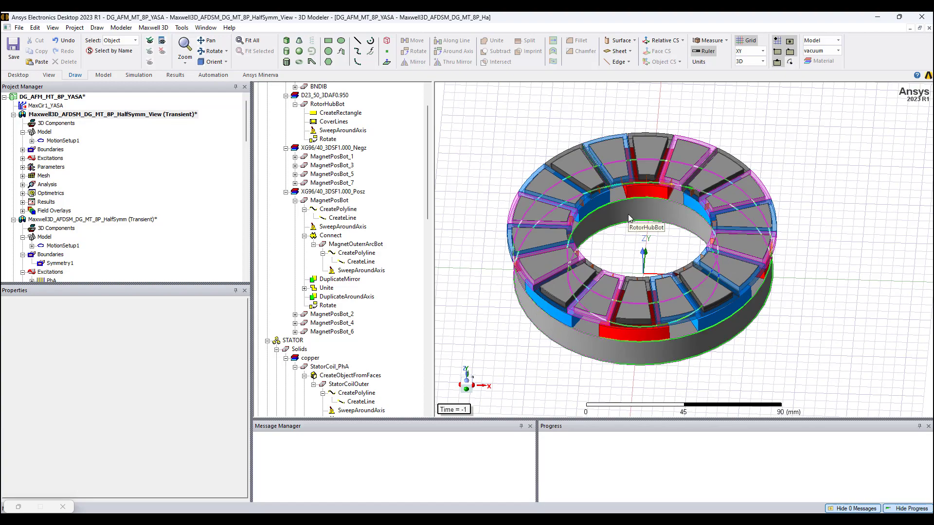
pyautogui.keyDown('alt'); pyautogui.moveTo(628, 218); pyautogui.dragTo(635, 250); pyautogui.keyUp('alt')
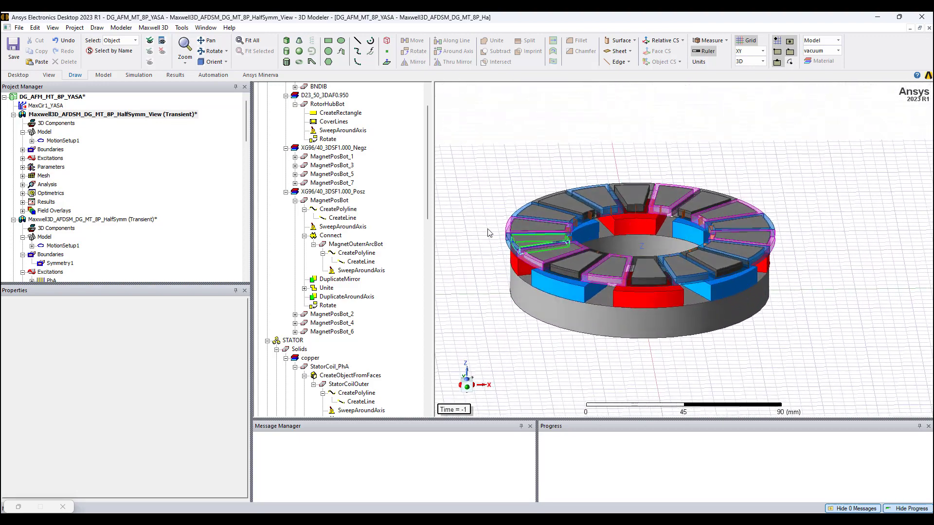
# Set HalfSymm_View's magnet height Hm to 16 and view the taller magnets from the side
pyautogui.click(162, 114)
pyautogui.keyDown('alt'); pyautogui.moveTo(584, 346); pyautogui.dragTo(580, 327); pyautogui.keyUp('alt')
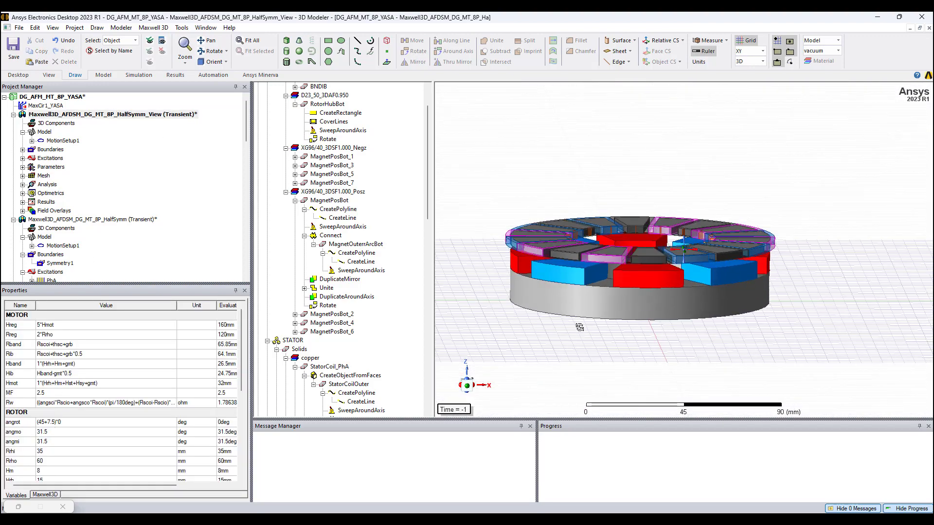
pyautogui.scroll(-1, 57, 443)
pyautogui.click(54, 443)
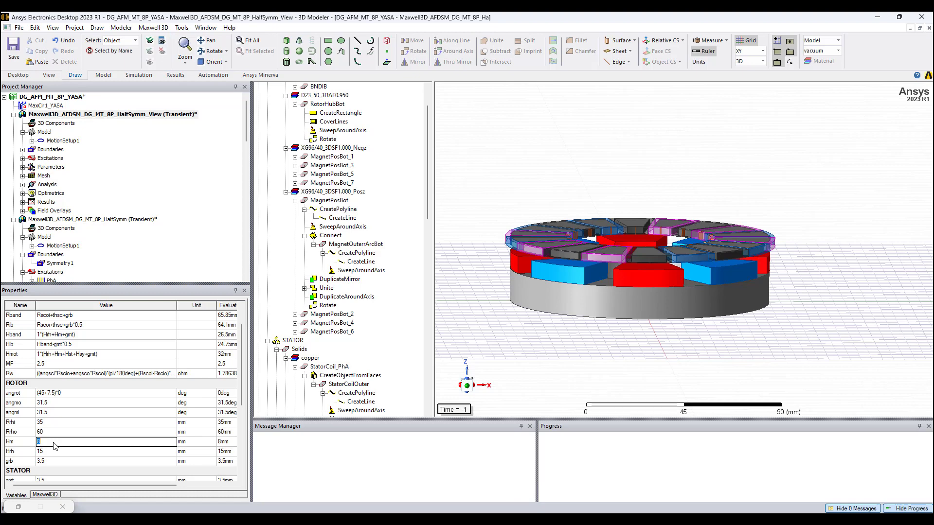
pyautogui.write('16')
pyautogui.press('Return')
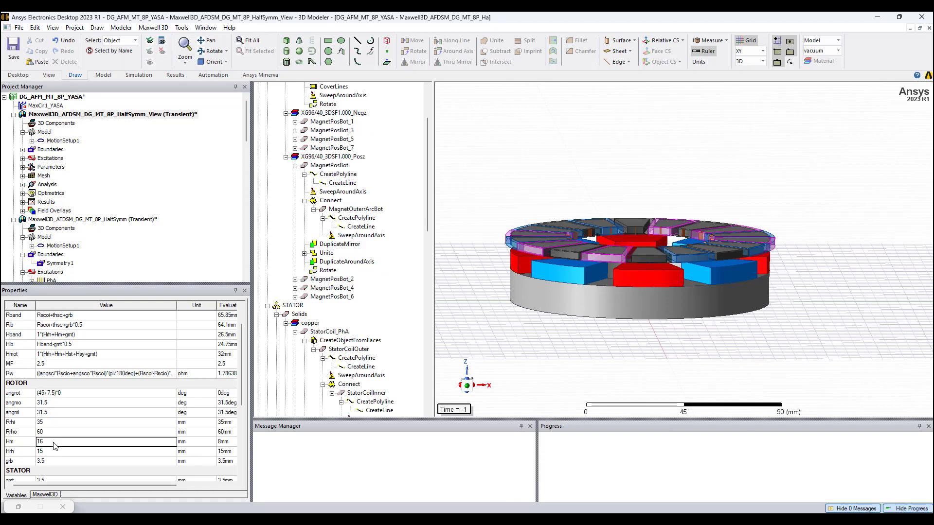
pyautogui.keyDown('alt'); pyautogui.moveTo(678, 361); pyautogui.dragTo(606, 275); pyautogui.keyUp('alt')
pyautogui.scroll(2, 549, 252)
pyautogui.keyDown('alt'); pyautogui.moveTo(489, 261); pyautogui.dragTo(481, 256); pyautogui.keyUp('alt')
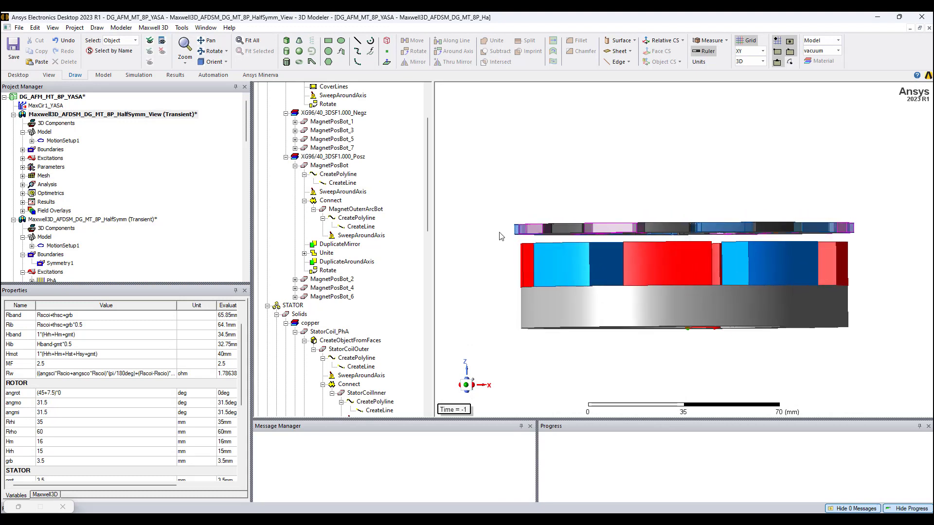
pyautogui.scroll(2, 500, 237)
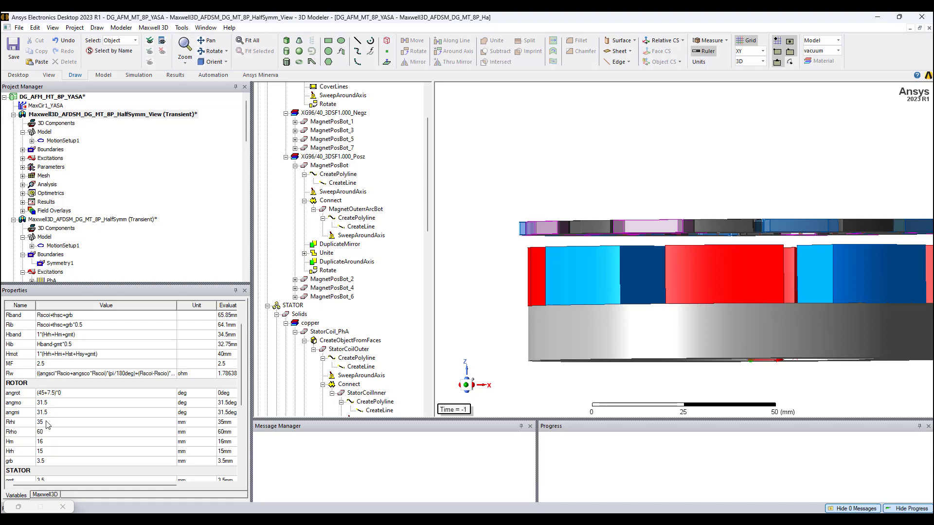
# Try gmt 7, rotor outer radius 80 and rotor inner radius 25
pyautogui.scroll(-3, 51, 418)
pyautogui.click(55, 394)
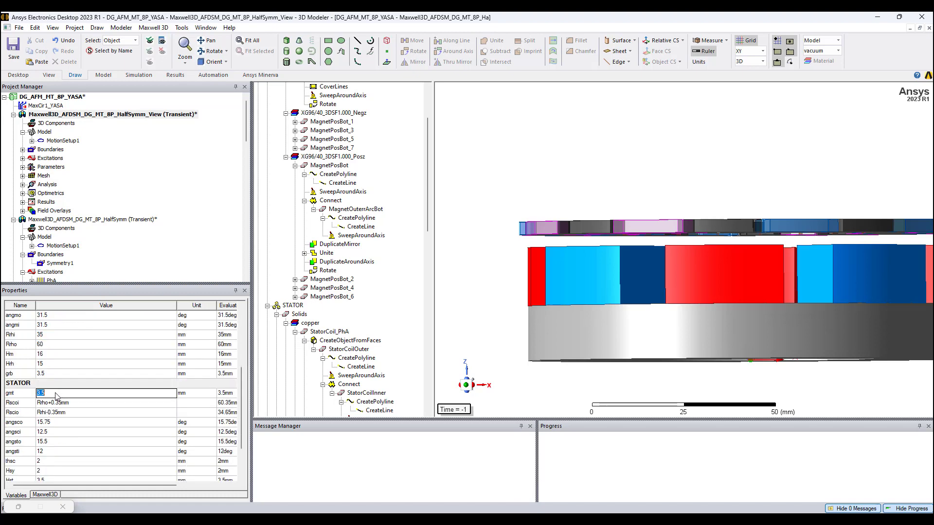
pyautogui.write('7')
pyautogui.press('Tab')
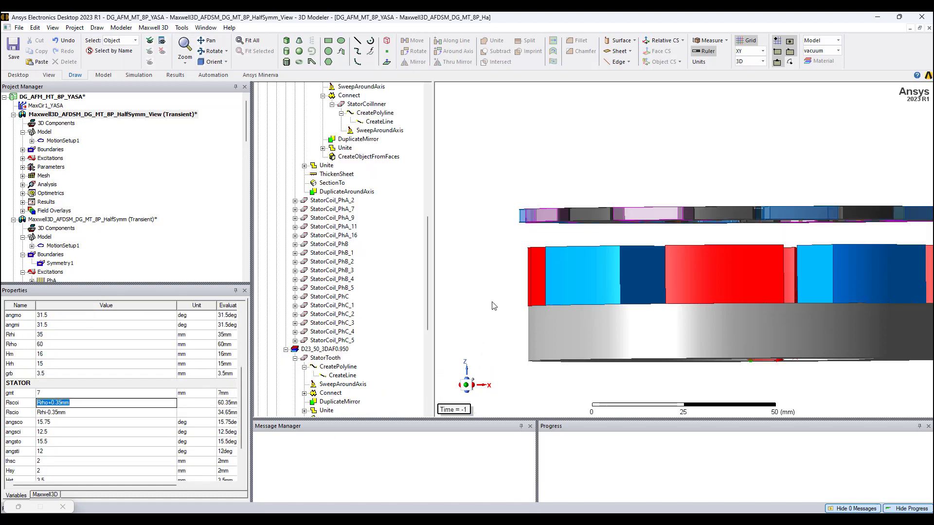
pyautogui.keyDown('alt'); pyautogui.moveTo(544, 282); pyautogui.dragTo(420, 266); pyautogui.keyUp('alt')
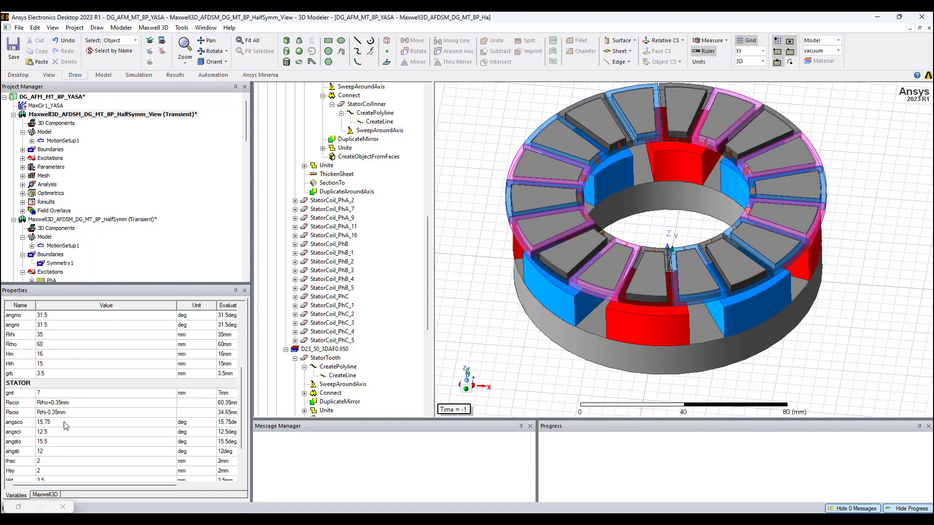
pyautogui.scroll(1, 52, 378)
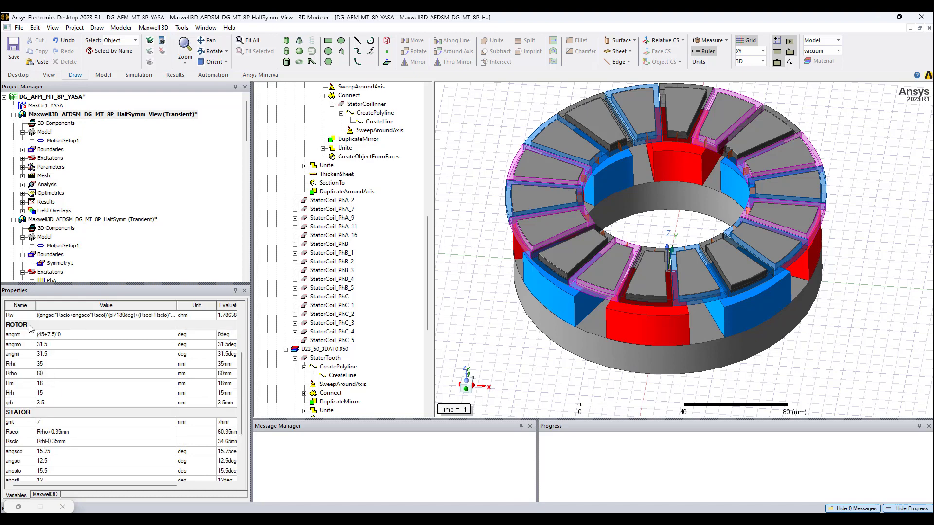
pyautogui.click(41, 374)
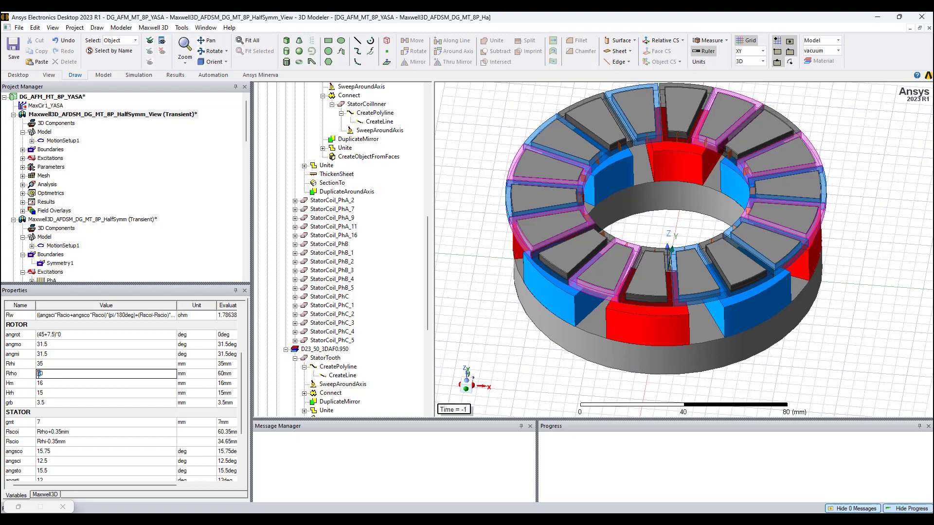
pyautogui.press('Return')
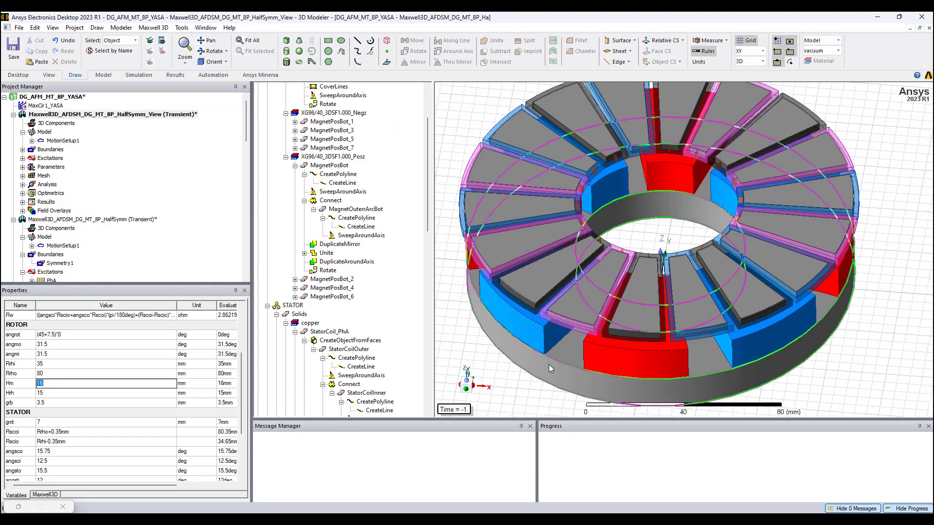
pyautogui.click(40, 364)
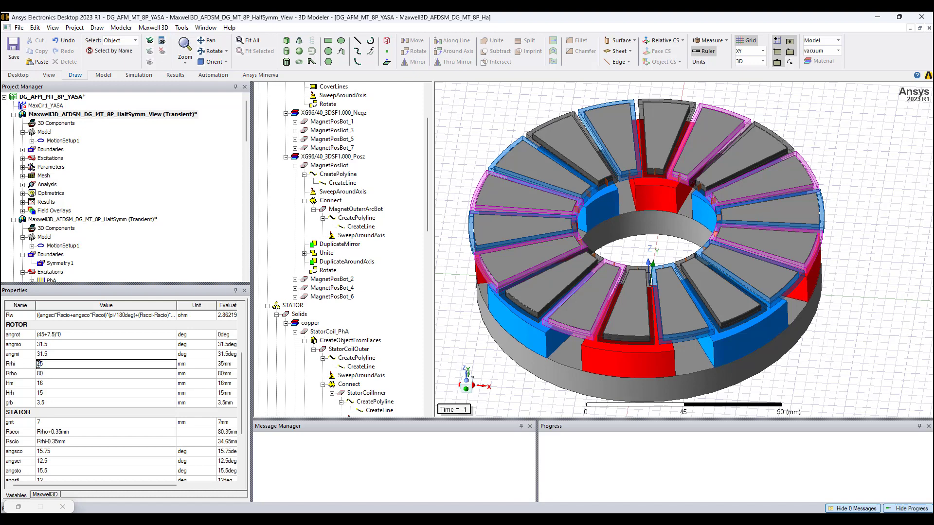
pyautogui.write('25')
pyautogui.press('Tab')
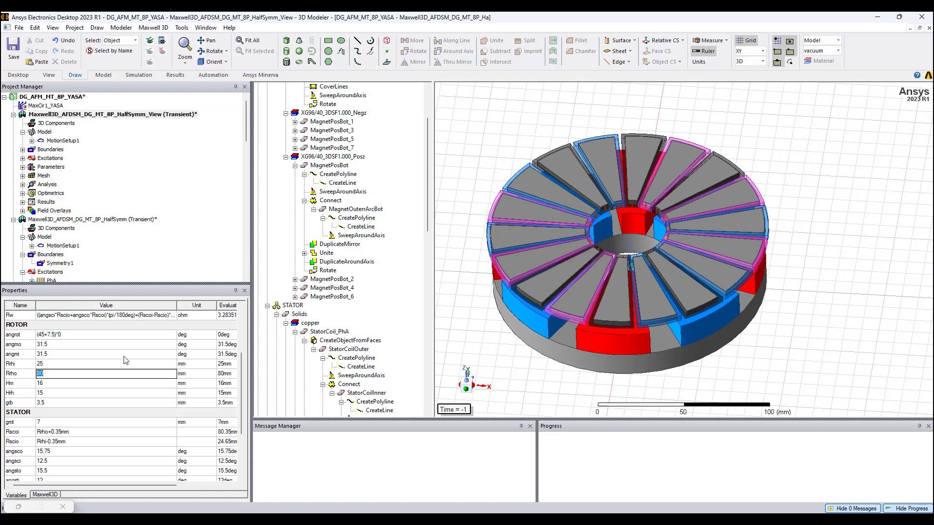
# Undo the inner radius, outer radius, gmt (back to 3.5) and Hm (back to 8) changes
pyautogui.click(67, 42)
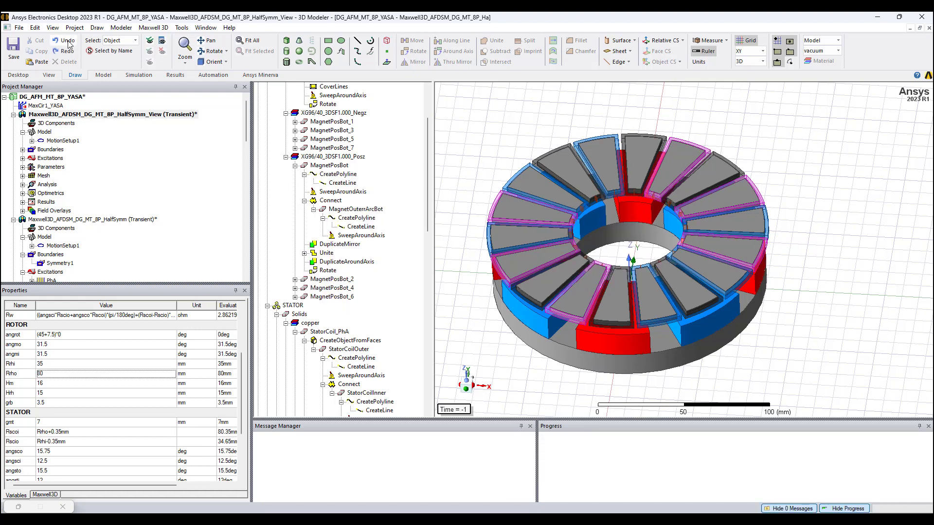
pyautogui.click(67, 42)
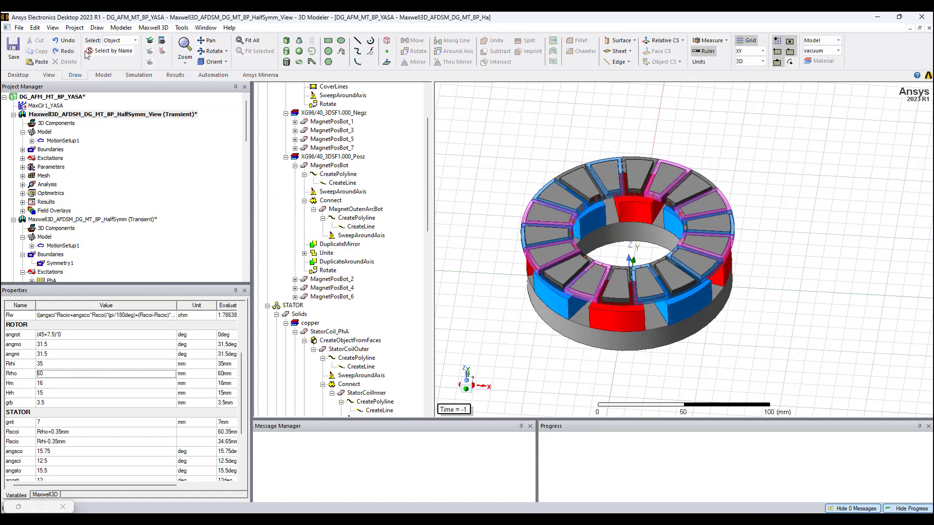
pyautogui.click(67, 42)
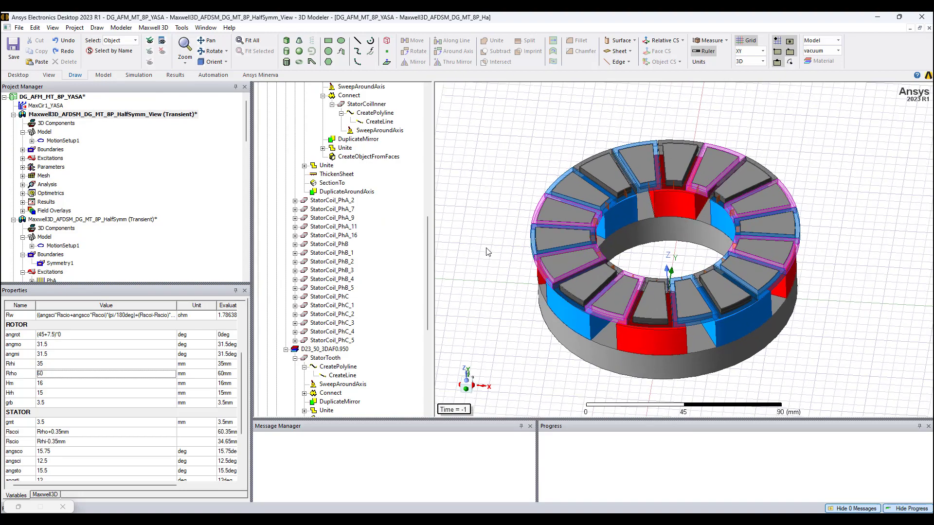
pyautogui.keyDown('alt'); pyautogui.moveTo(489, 251); pyautogui.dragTo(470, 200); pyautogui.keyUp('alt')
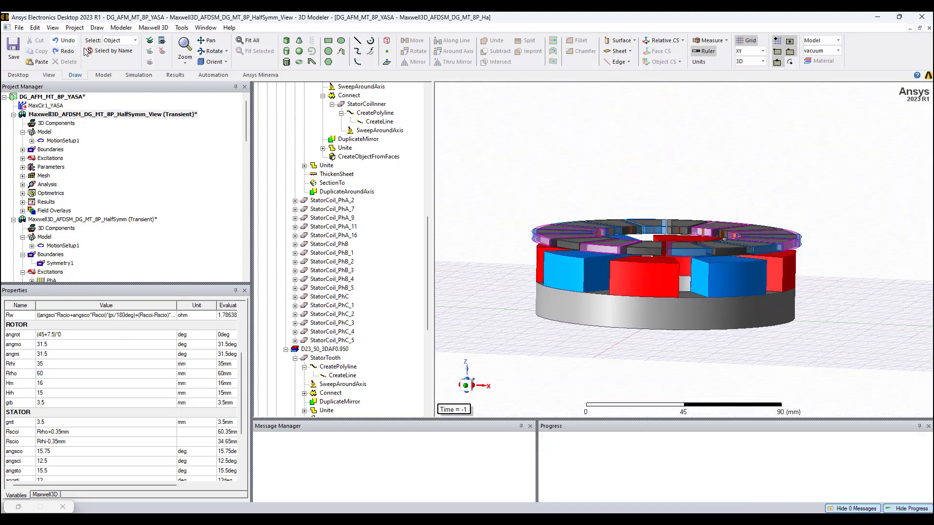
pyautogui.click(67, 41)
pyautogui.keyDown('alt'); pyautogui.moveTo(540, 208); pyautogui.dragTo(554, 248); pyautogui.keyUp('alt')
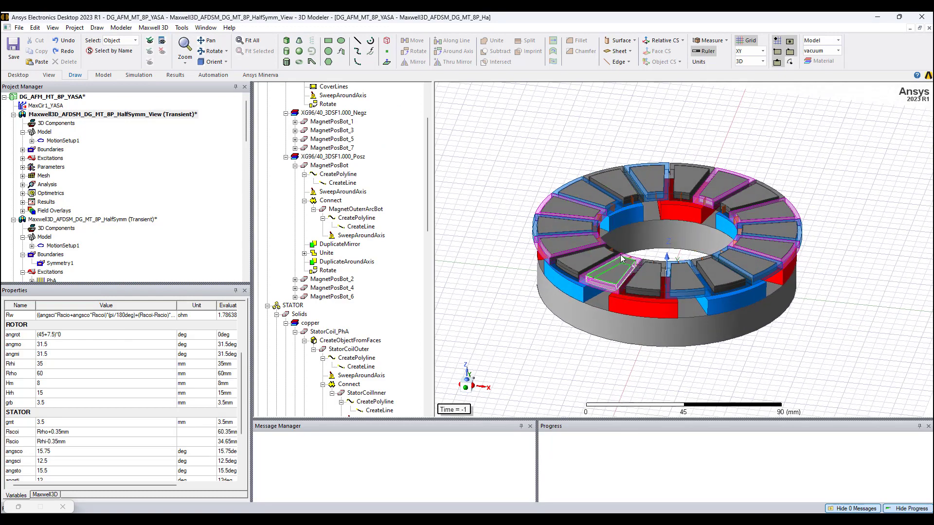
pyautogui.keyDown('alt'); pyautogui.moveTo(619, 254); pyautogui.dragTo(564, 301); pyautogui.keyUp('alt')
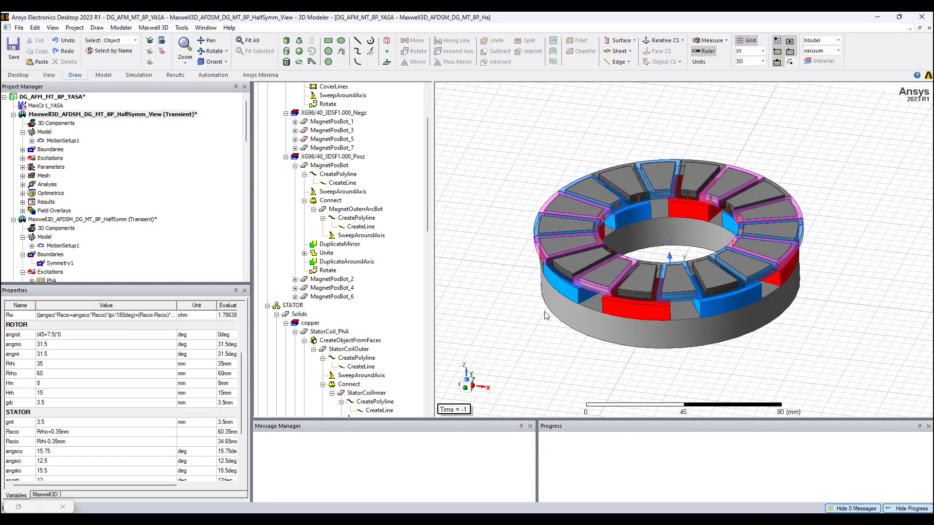
pyautogui.scroll(-2, 92, 238)
pyautogui.scroll(2, 93, 239)
pyautogui.click(23, 193)
pyautogui.doubleClick(46, 204)
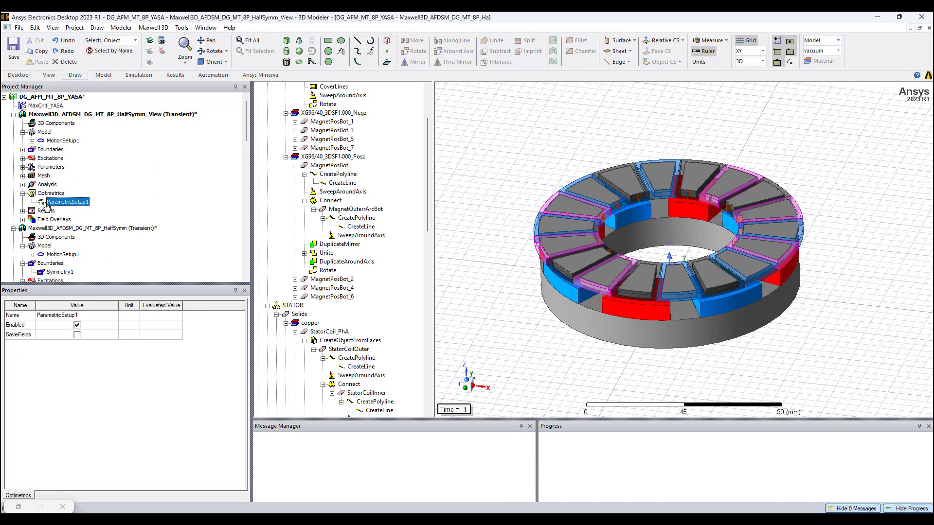
pyautogui.click(597, 176)
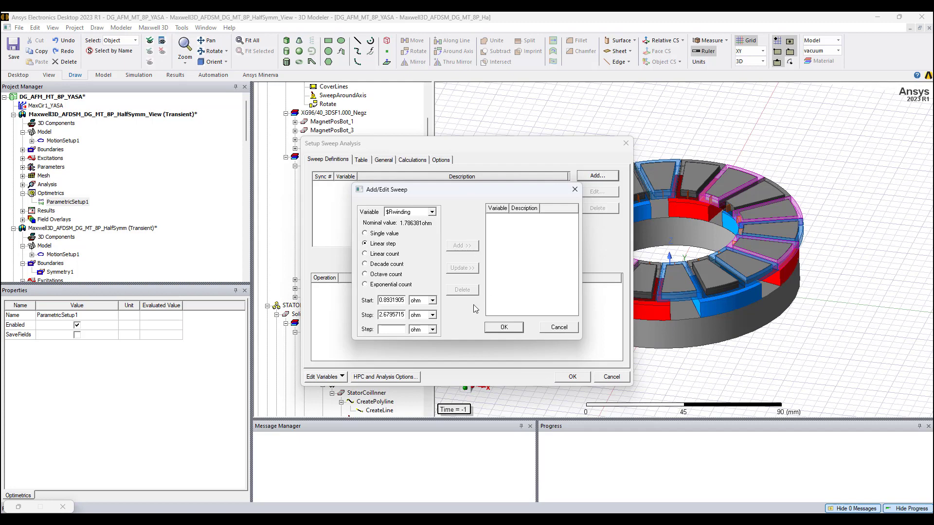
pyautogui.click(575, 190)
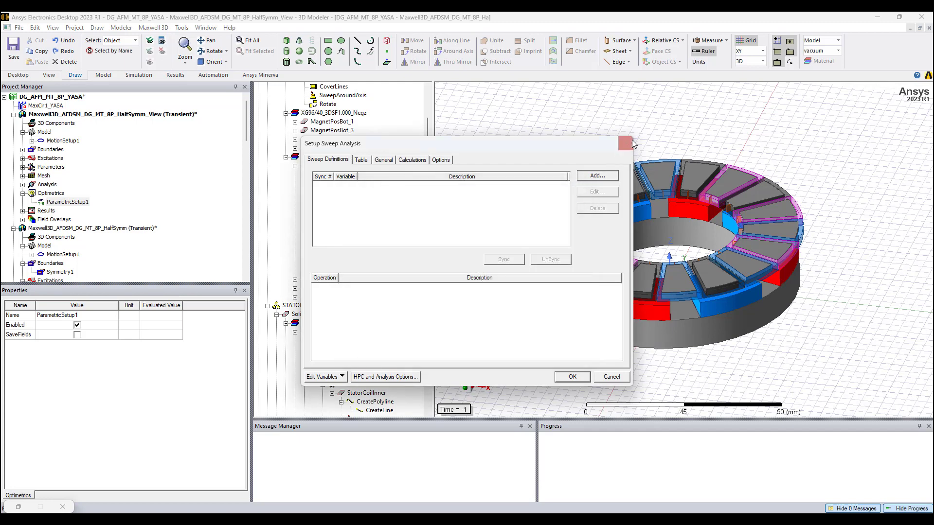
pyautogui.click(630, 142)
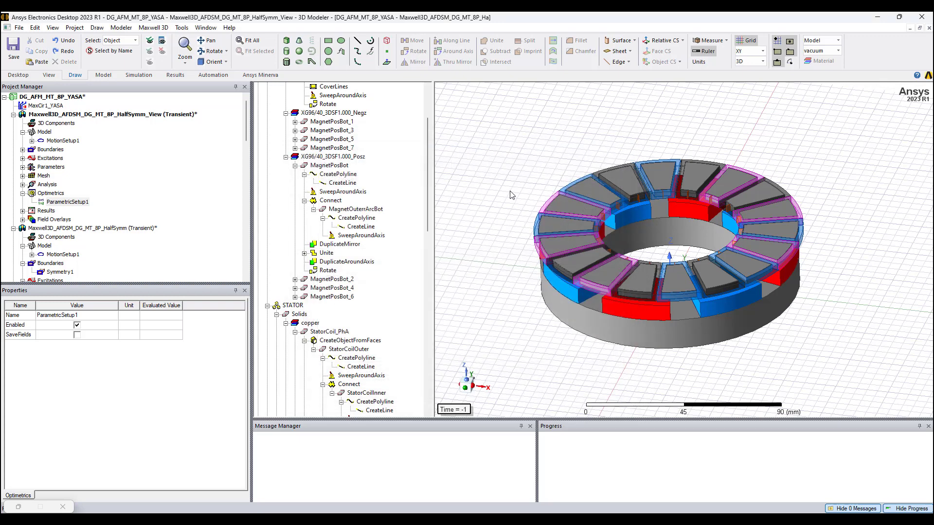
# Switch to the solved Maxwell3D_AFDSM_DG_MT_8P_HalfSymm design and restore Animation1 over the Bvec/Jvec plots
pyautogui.click(121, 229)
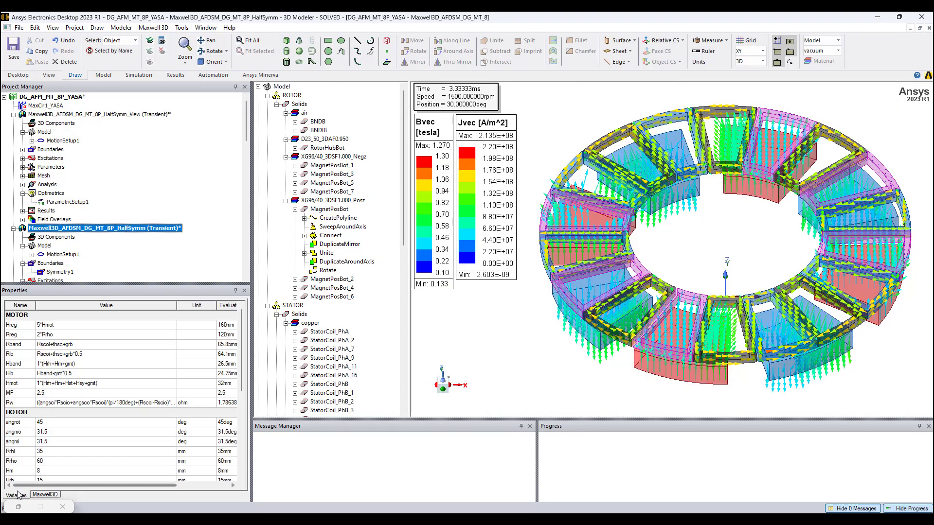
pyautogui.click(19, 506)
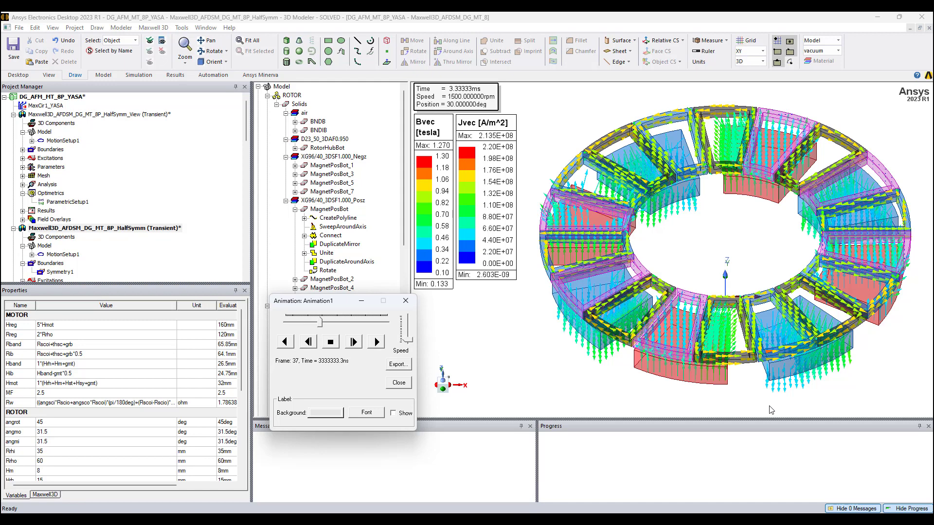
pyautogui.scroll(5, 770, 410)
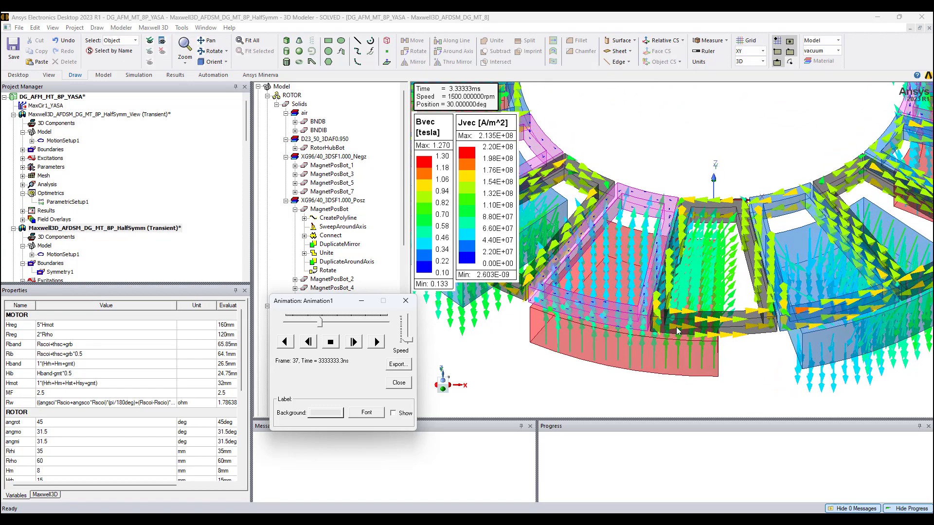
pyautogui.keyDown('alt'); pyautogui.moveTo(681, 253); pyautogui.dragTo(747, 300); pyautogui.keyUp('alt')
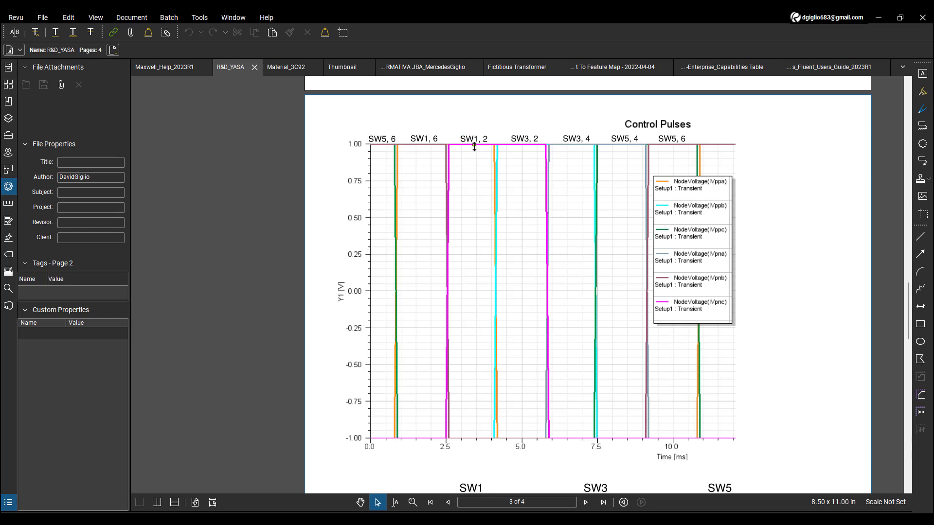
# Review the report's SW1–SW6 inverter schematic, then minimize Revu to reveal the simulation
pyautogui.scroll(-5, 484, 190)
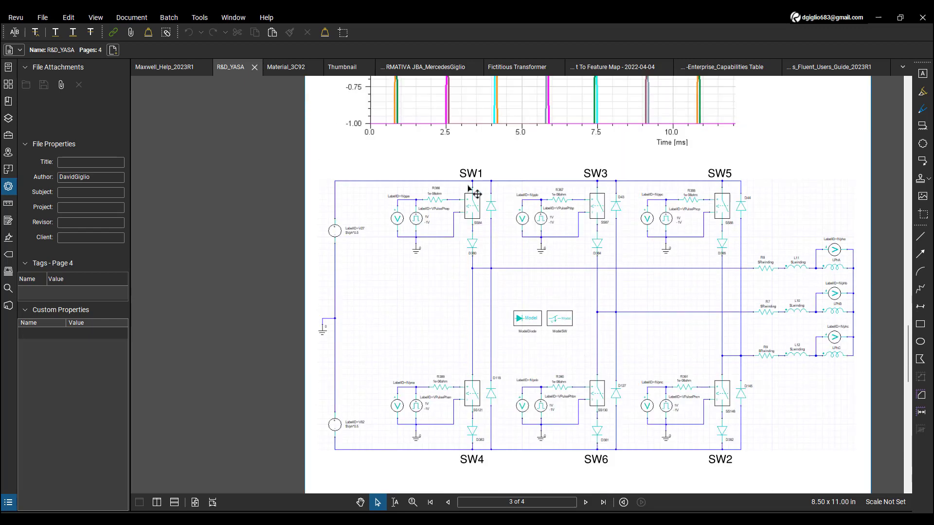
pyautogui.scroll(-1, 475, 223)
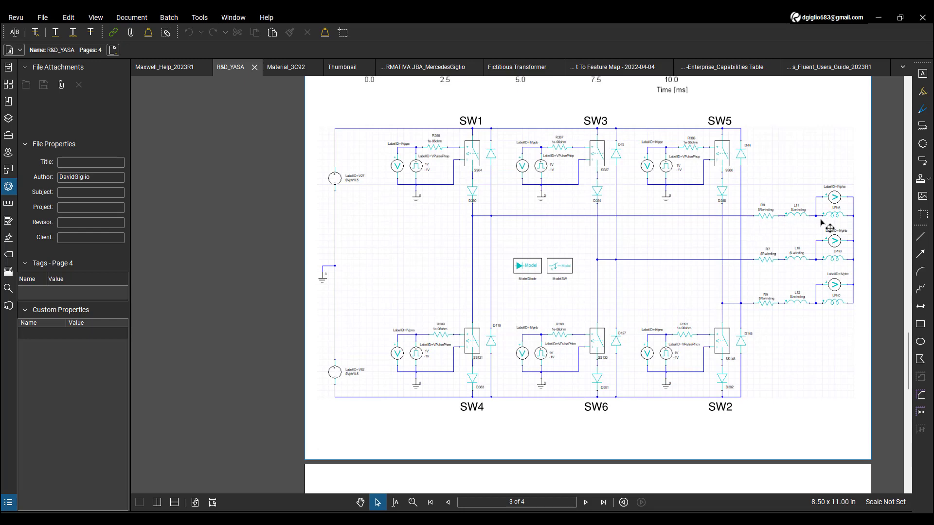
pyautogui.click(882, 18)
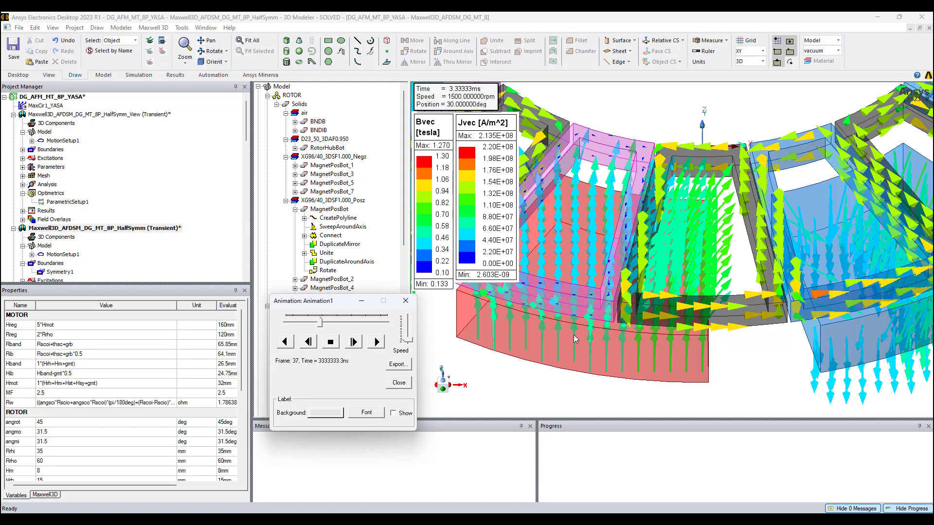
# Inspect the rotor field vectors edge-on and from above, then expand the view design's Boundaries
pyautogui.press('Left')
pyautogui.press('Left')
pyautogui.press('Left')
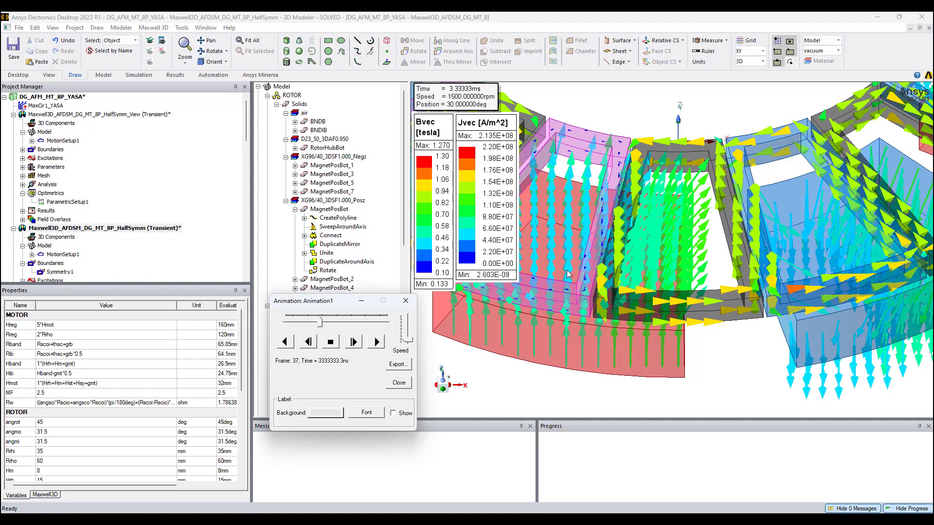
pyautogui.scroll(-5, 671, 353)
pyautogui.keyDown('alt'); pyautogui.moveTo(671, 353); pyautogui.dragTo(669, 334); pyautogui.keyUp('alt')
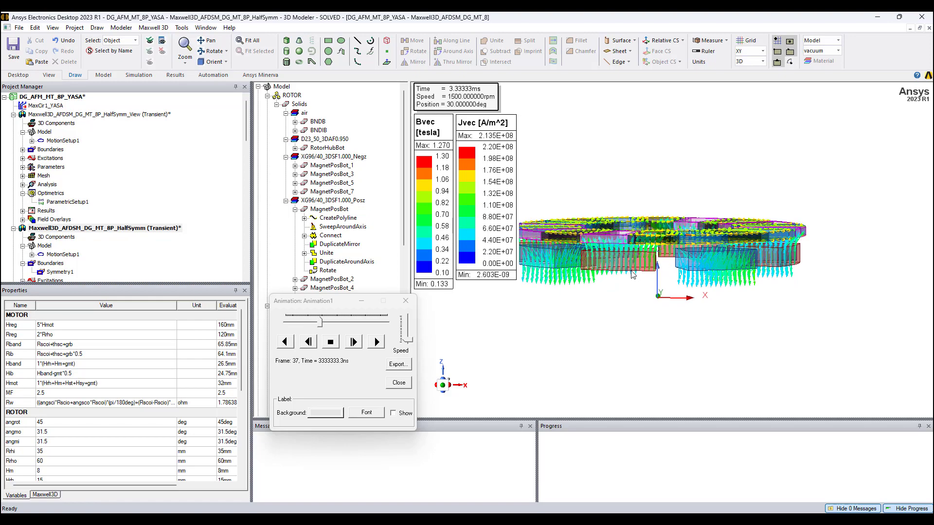
pyautogui.keyDown('alt'); pyautogui.moveTo(630, 259); pyautogui.dragTo(593, 197); pyautogui.keyUp('alt')
pyautogui.scroll(2, 592, 197)
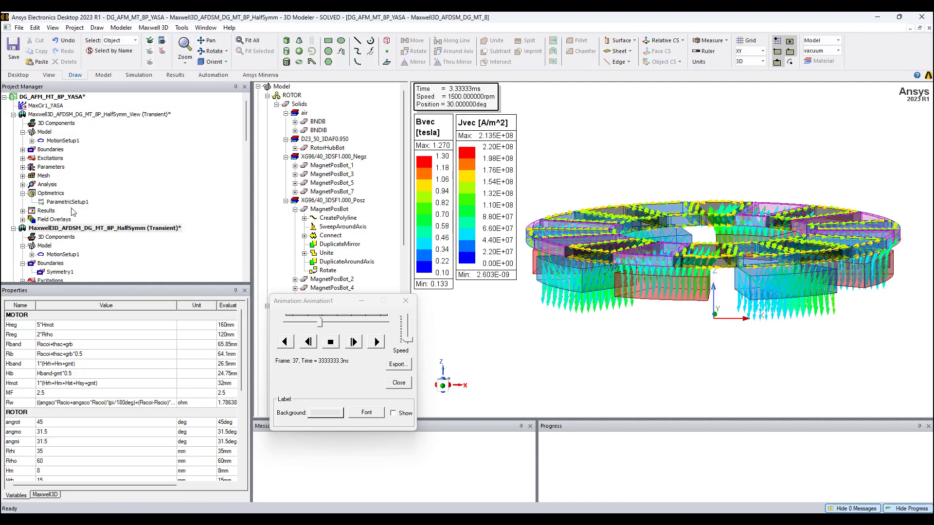
pyautogui.click(23, 149)
# Show the Symmetry1 boundary side-on, then open the view design's still-empty PowerMotor report
pyautogui.click(43, 159)
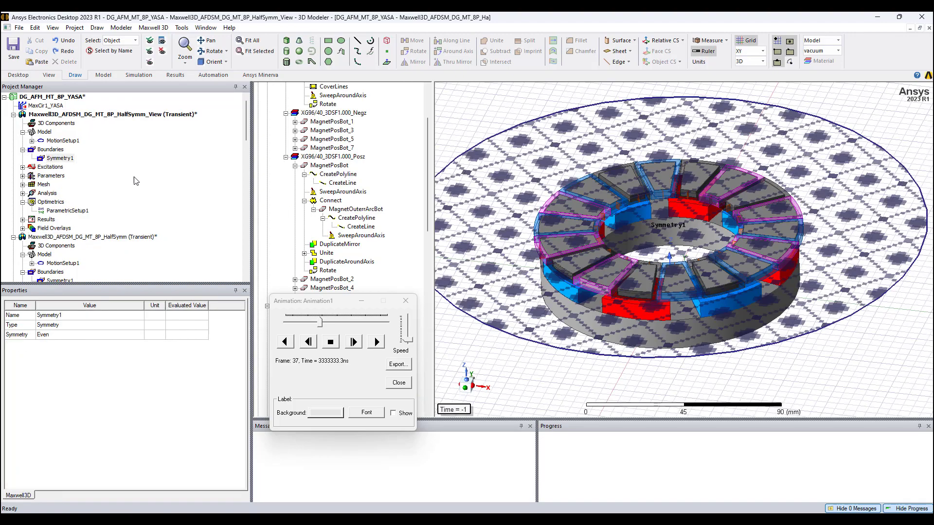
pyautogui.keyDown('alt'); pyautogui.moveTo(715, 272); pyautogui.dragTo(746, 339); pyautogui.keyUp('alt')
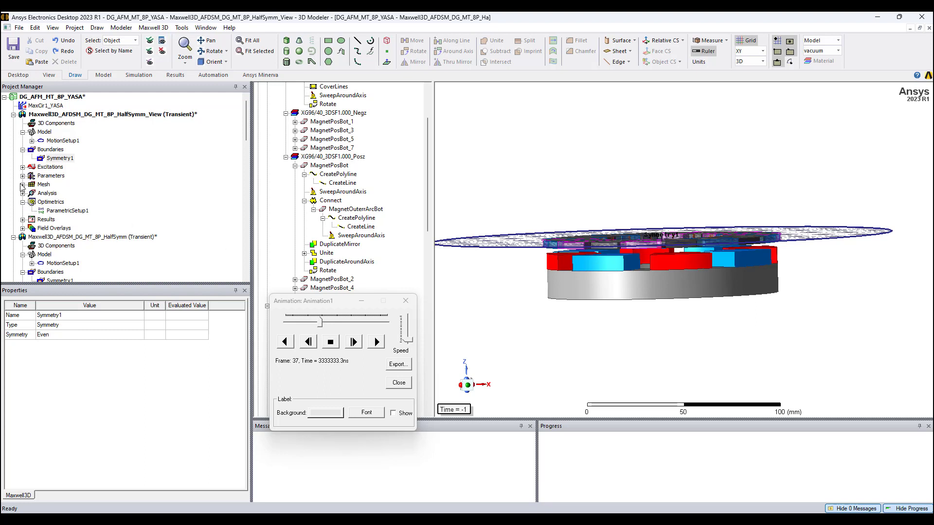
pyautogui.click(23, 220)
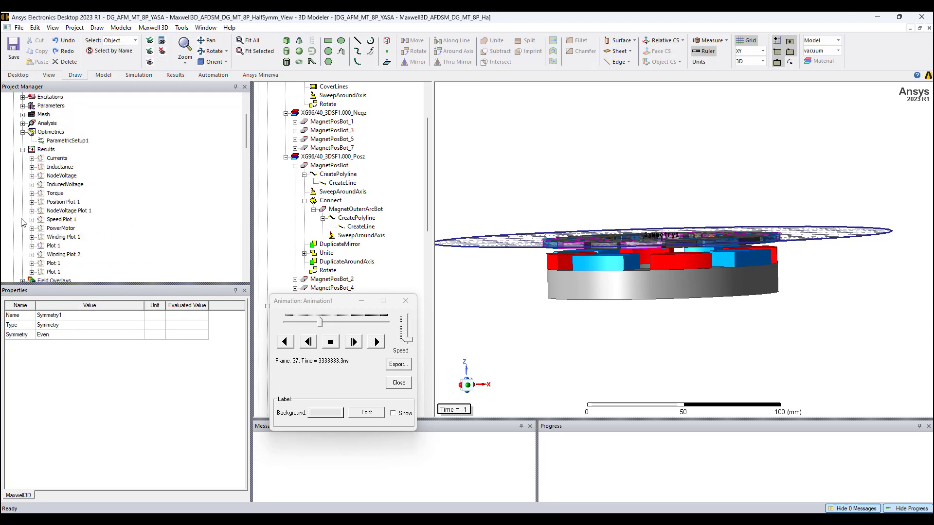
pyautogui.doubleClick(71, 228)
# Switch to the solved HalfSymm design and open its PowerMotor power curve
pyautogui.scroll(3, 71, 228)
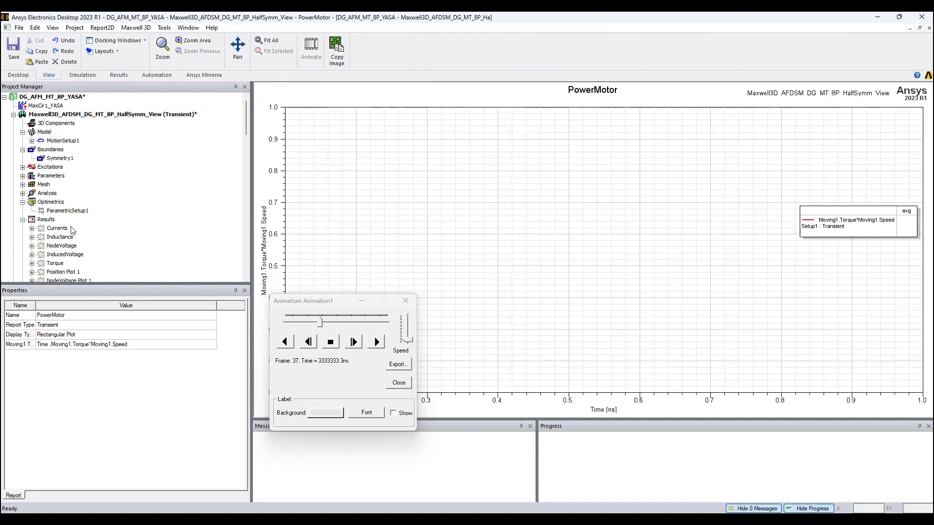
pyautogui.click(13, 114)
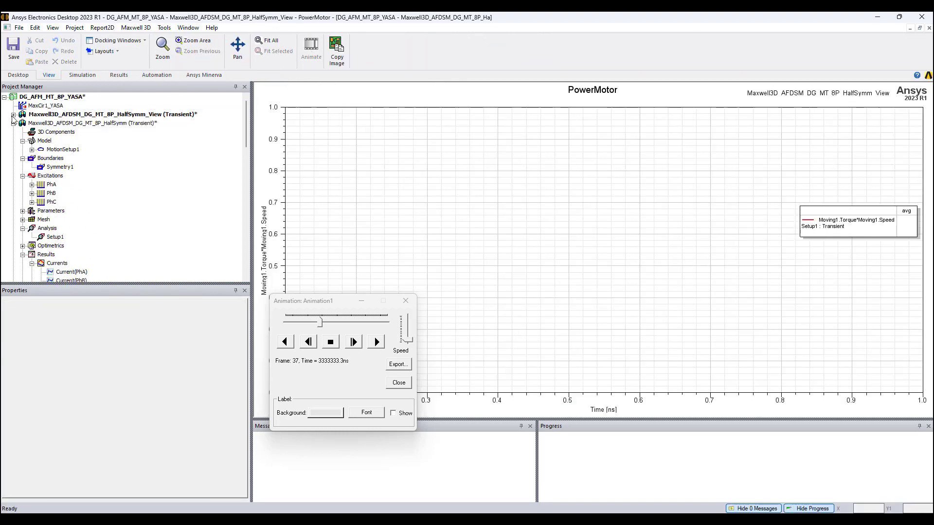
pyautogui.click(49, 123)
pyautogui.scroll(-3, 69, 199)
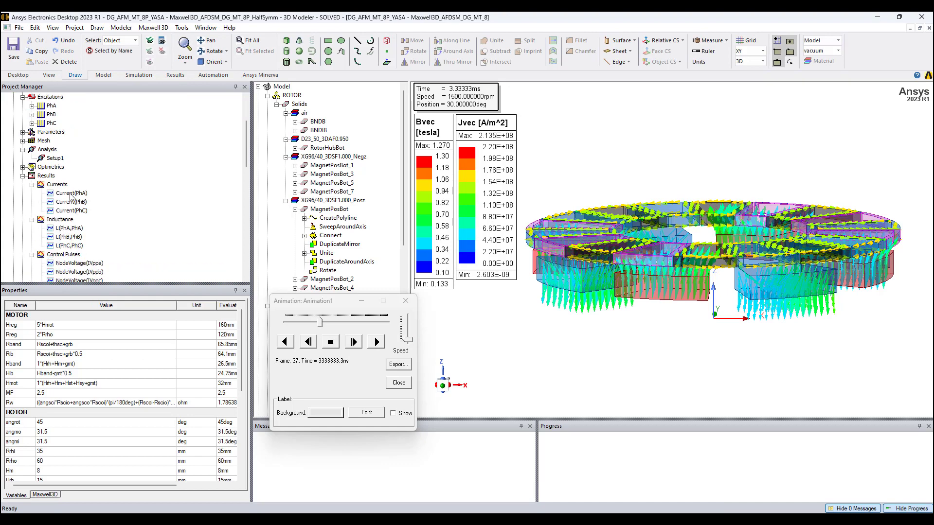
pyautogui.scroll(-5, 68, 209)
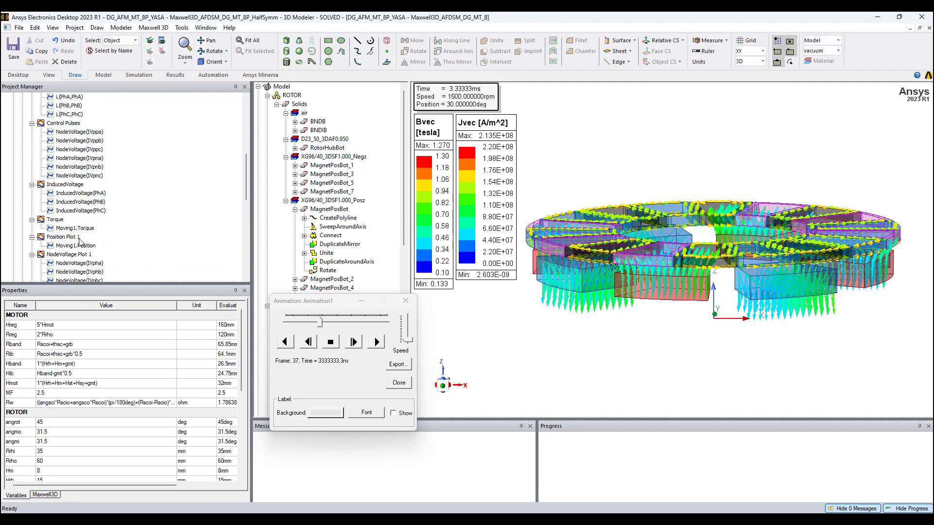
pyautogui.scroll(-2, 80, 242)
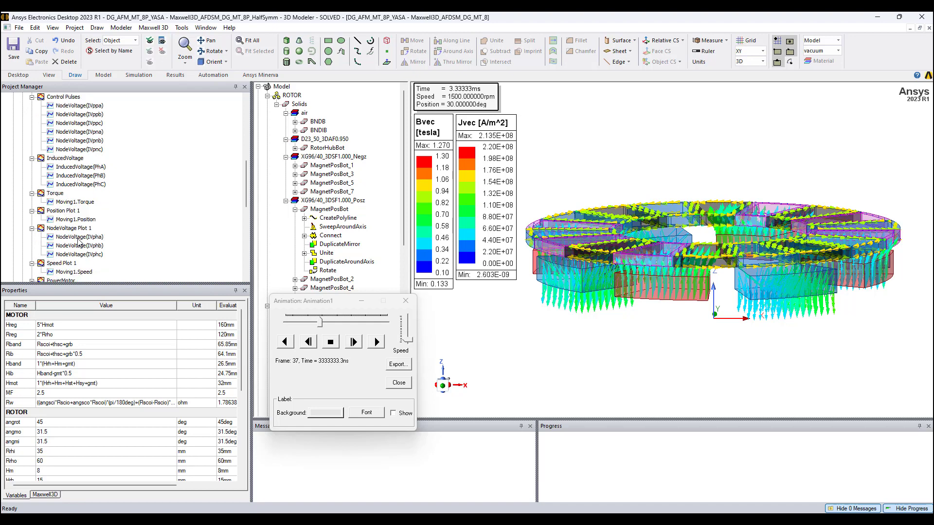
pyautogui.doubleClick(66, 255)
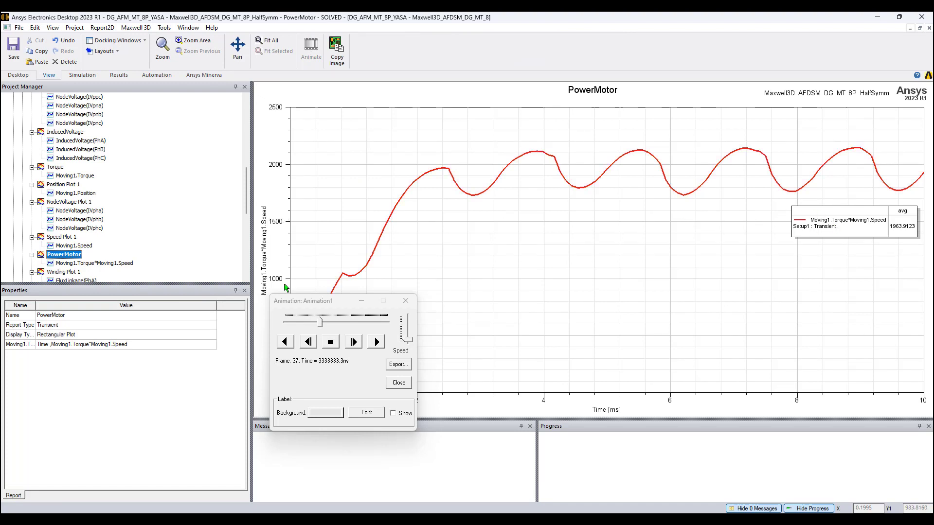
# Display the Currents report showing the three phase currents
pyautogui.scroll(5, 75, 239)
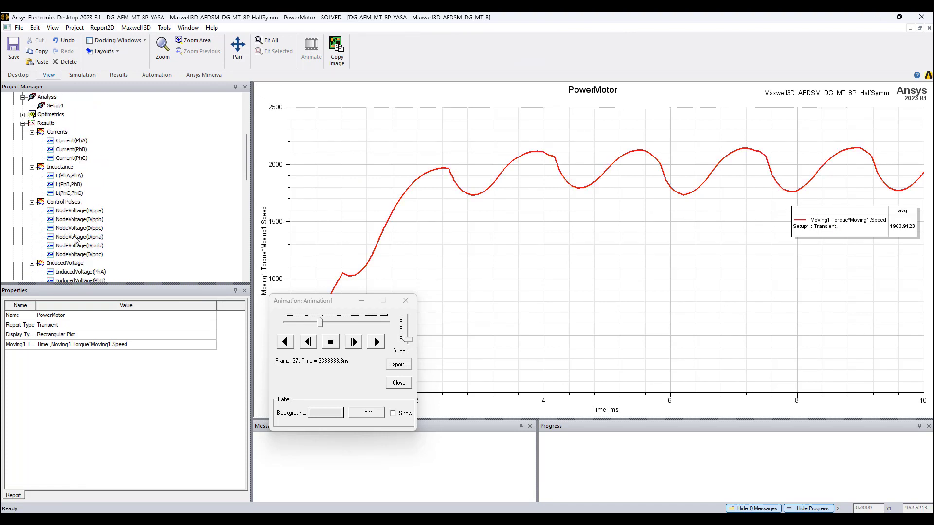
pyautogui.scroll(-2, 72, 213)
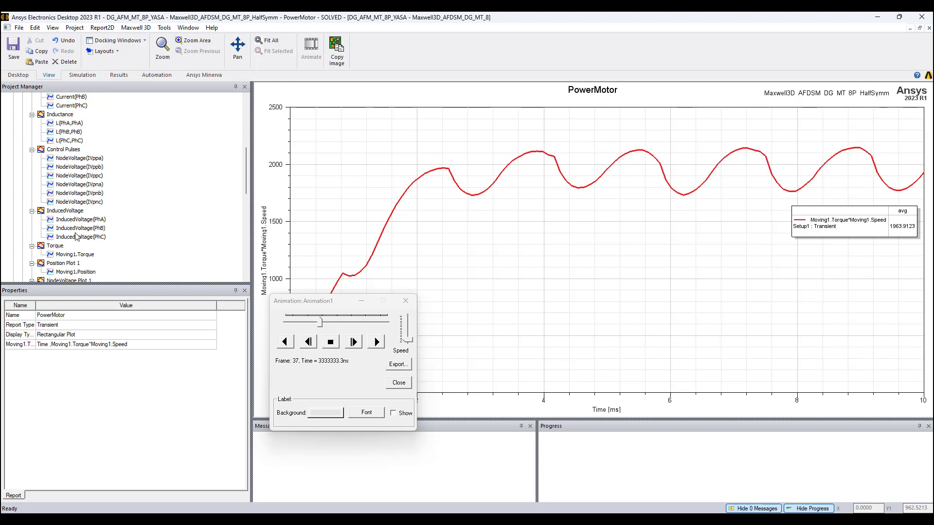
pyautogui.scroll(-6, 75, 237)
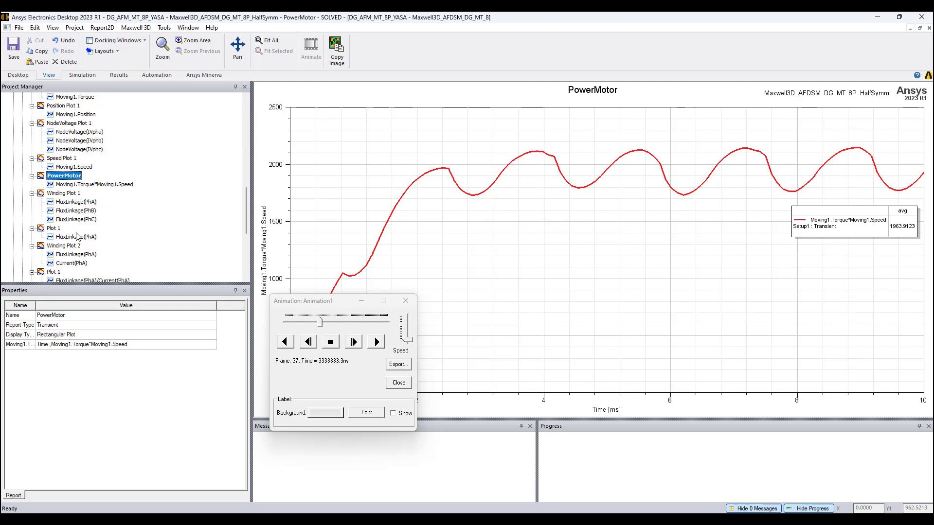
pyautogui.scroll(8, 76, 236)
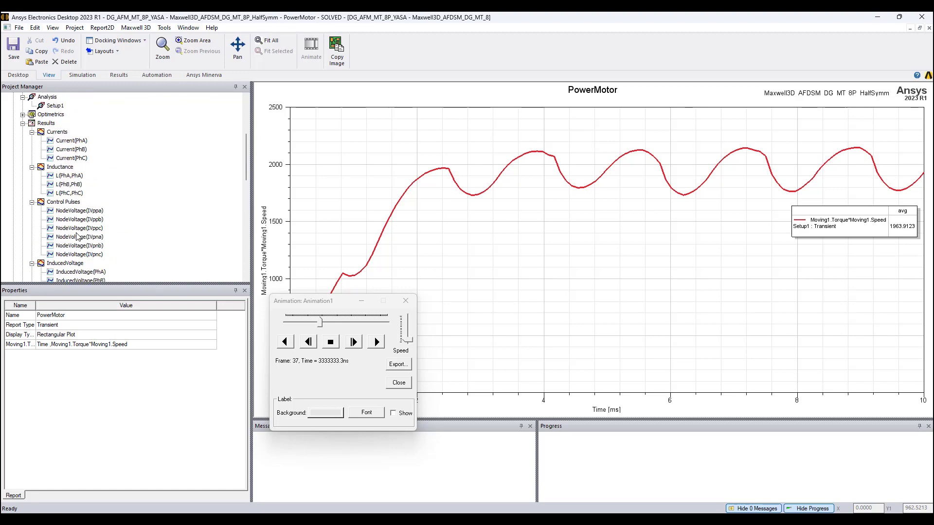
pyautogui.click(59, 133)
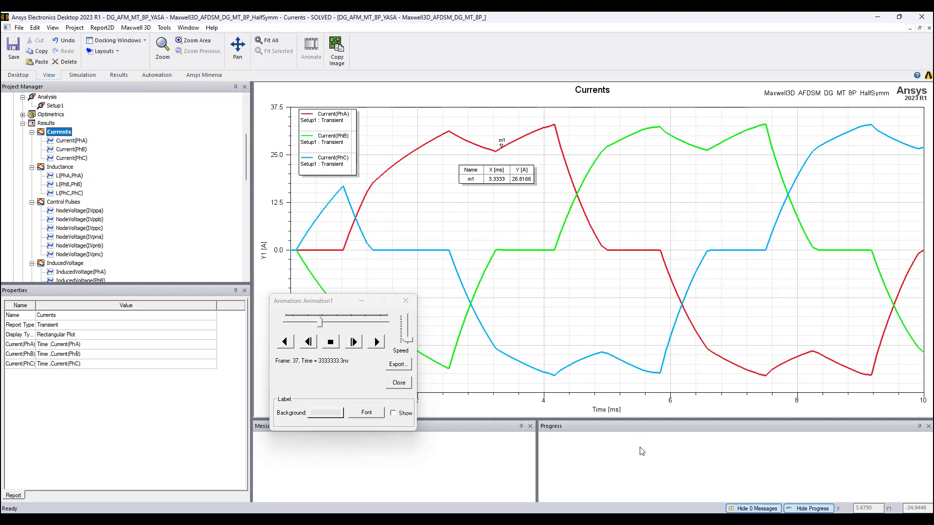
# Open the MaxCir1_YASA driving circuit schematic and move the Animation dialog aside
pyautogui.scroll(5, 61, 171)
pyautogui.doubleClick(50, 106)
pyautogui.moveTo(343, 304); pyautogui.dragTo(117, 306)
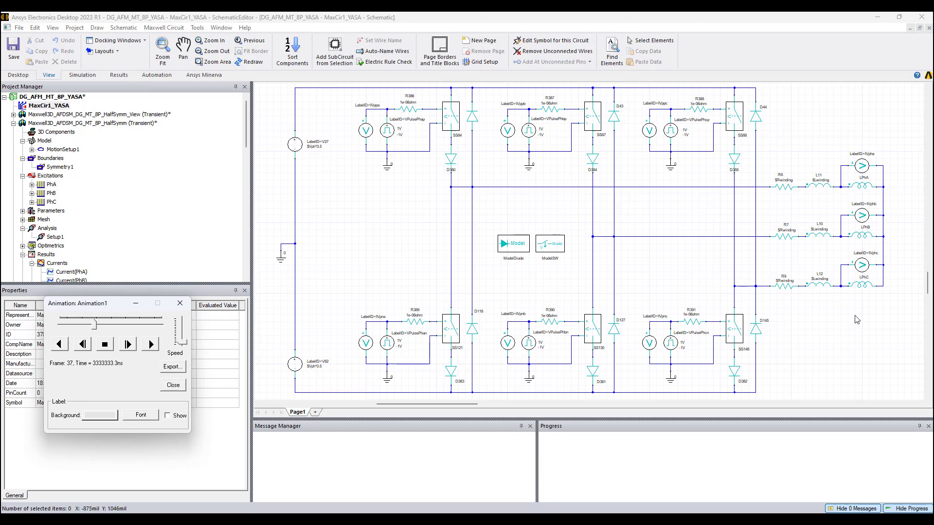
pyautogui.doubleClick(390, 136)
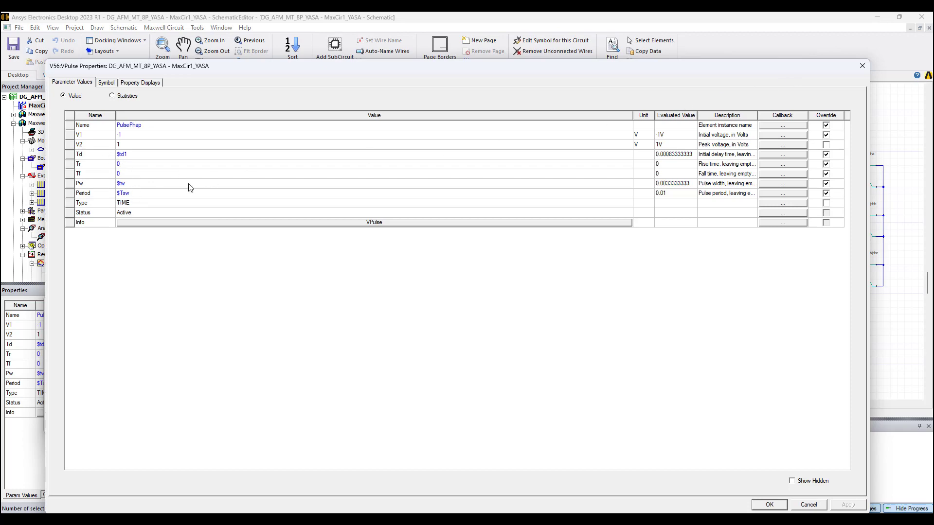
pyautogui.click(862, 65)
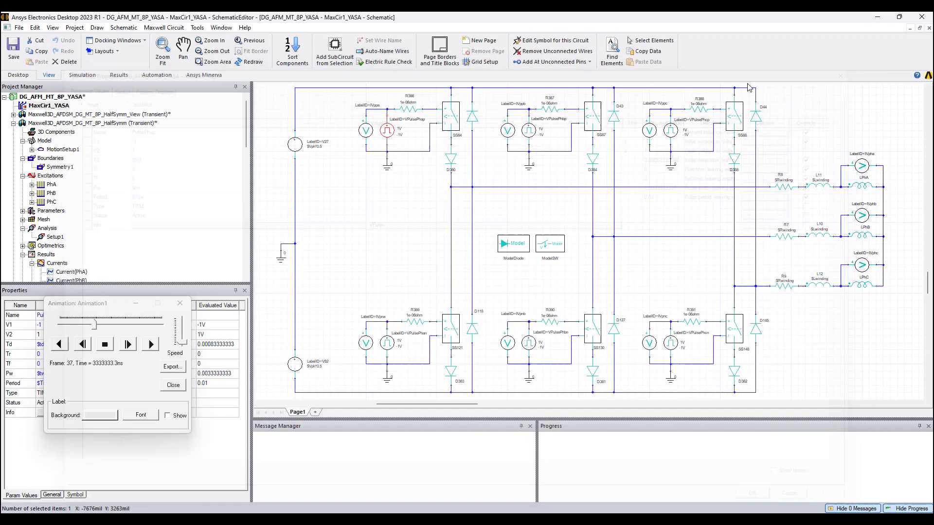
pyautogui.doubleClick(47, 124)
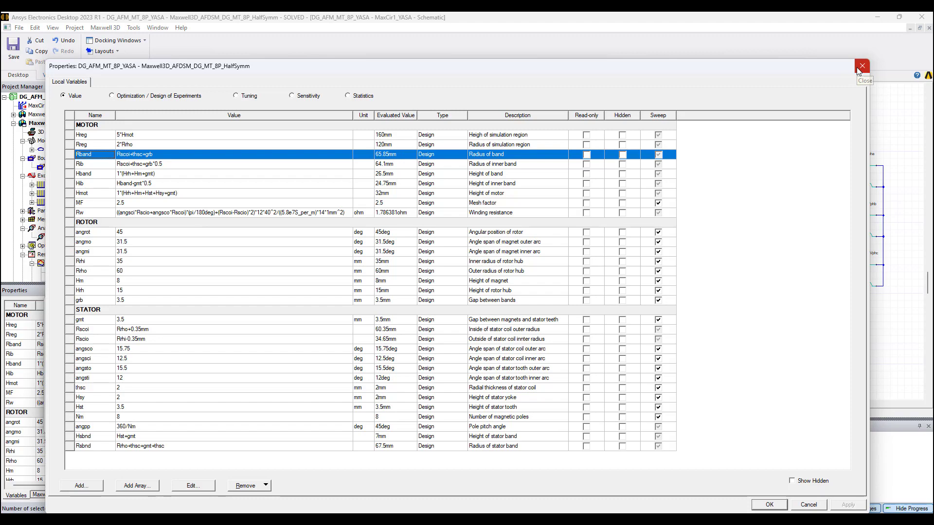
pyautogui.click(858, 69)
pyautogui.click(78, 98)
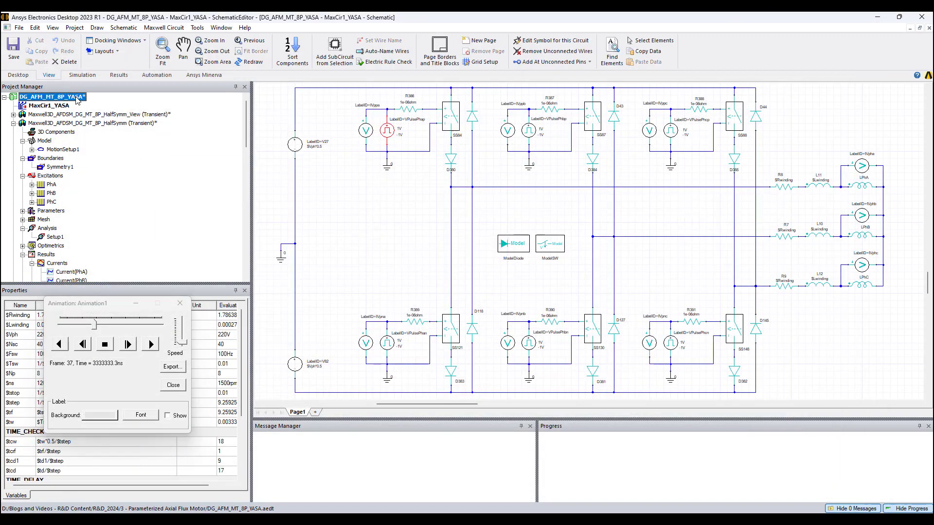
pyautogui.doubleClick(28, 336)
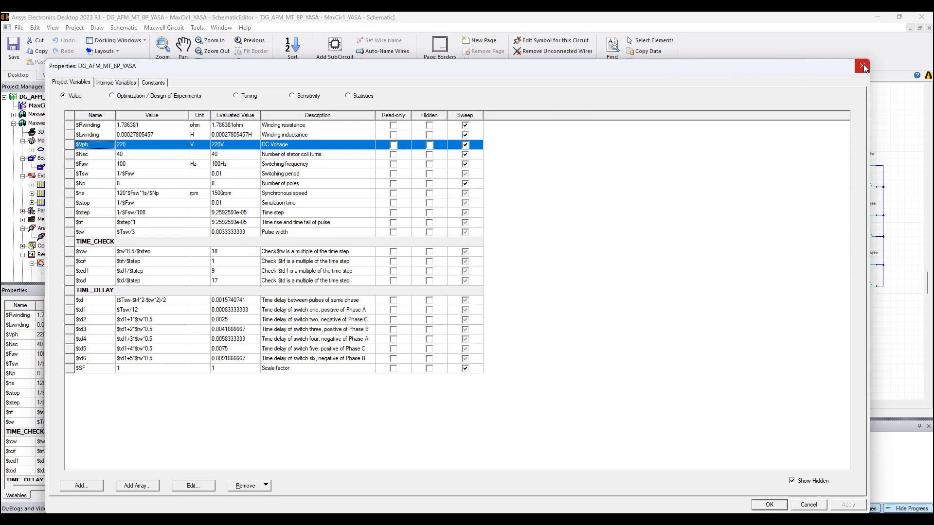
pyautogui.click(862, 65)
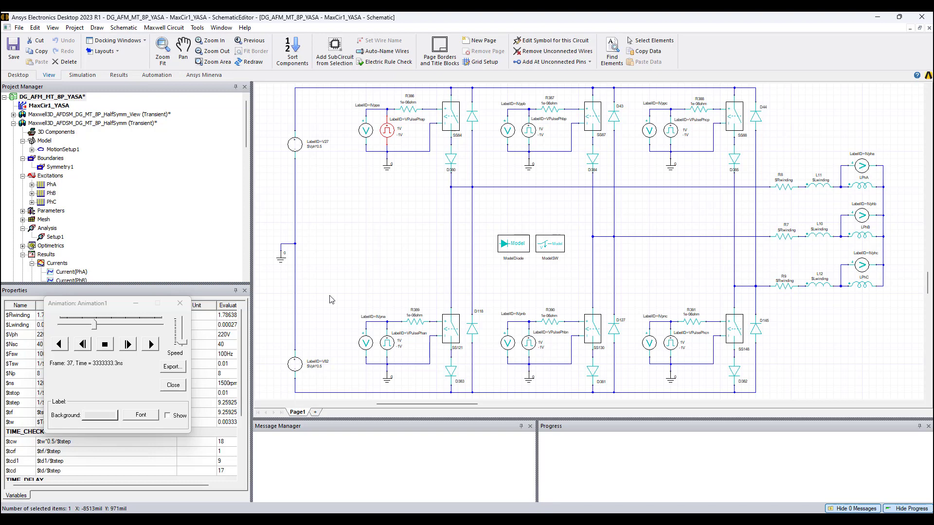
# Bring up the Maxwell3D_AFDSM_DG_MT_8P_HalfSymm 3D model and minimize the simulation window
pyautogui.click(100, 126)
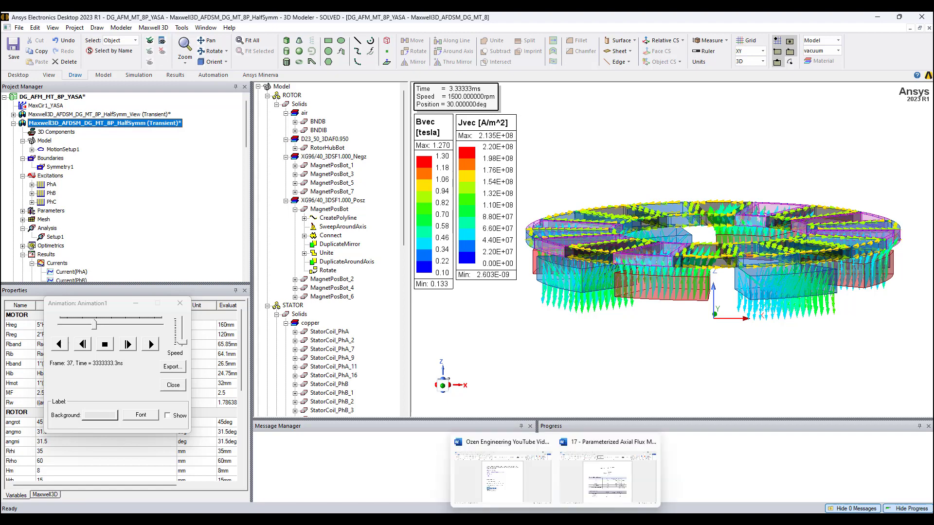
pyautogui.click(589, 453)
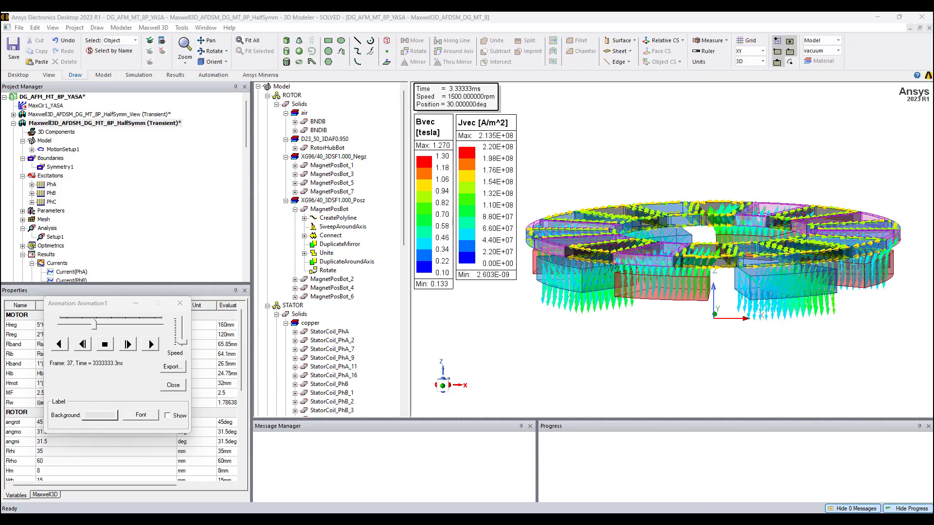